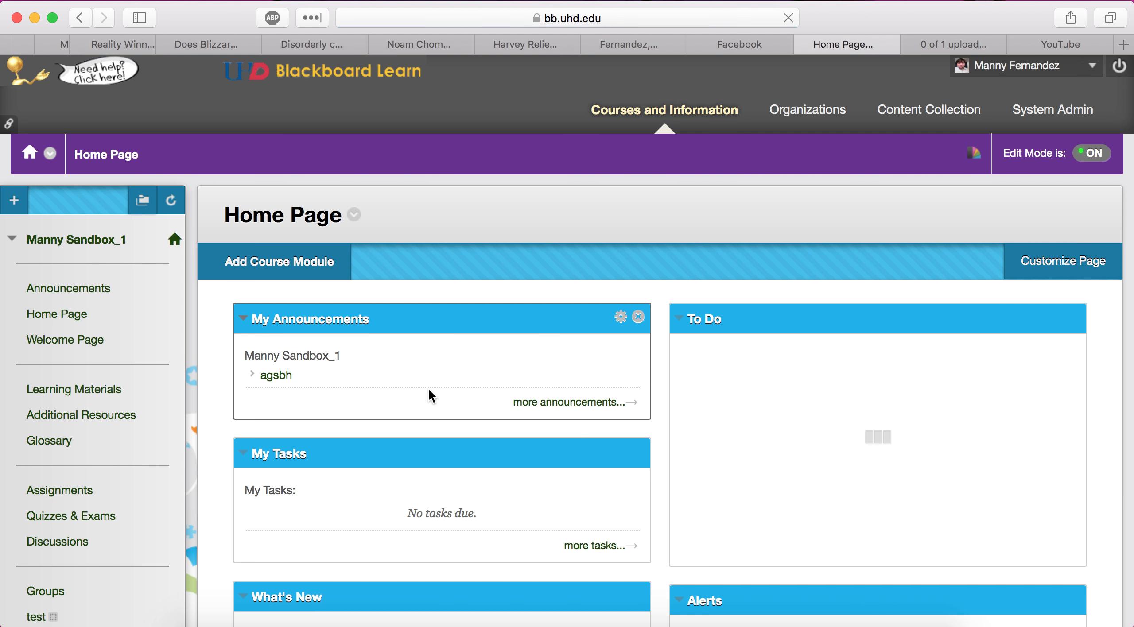
# Open the test options of Quiz 2 Chapters 5 - 8 in the course's Quizzes & Exams area.
pyautogui.scroll(-5, 428, 388)
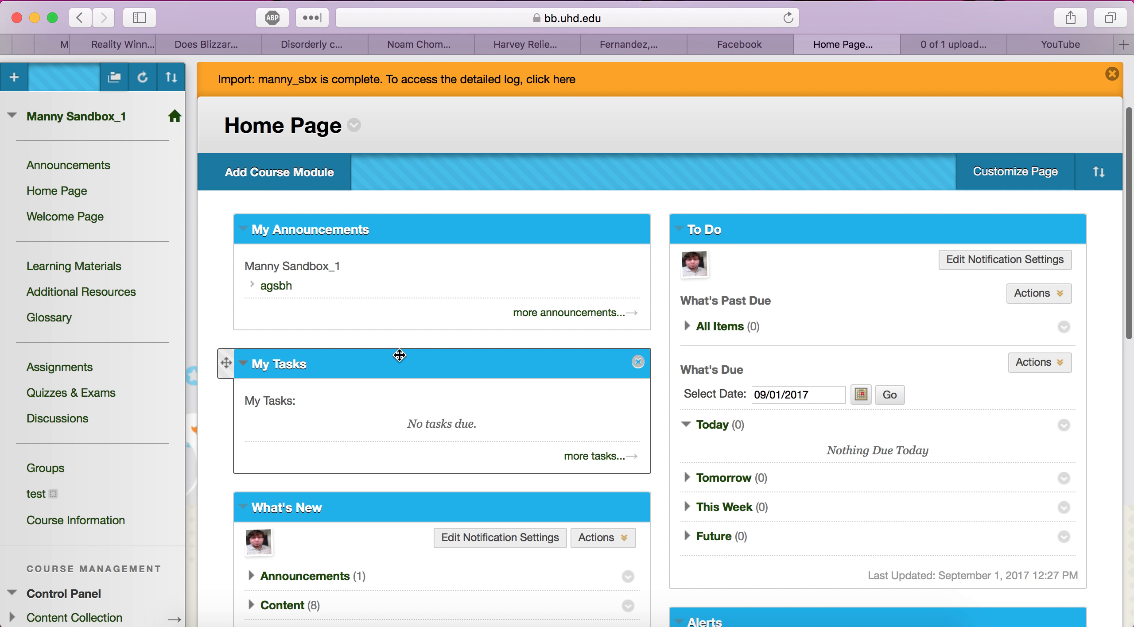
pyautogui.click(76, 399)
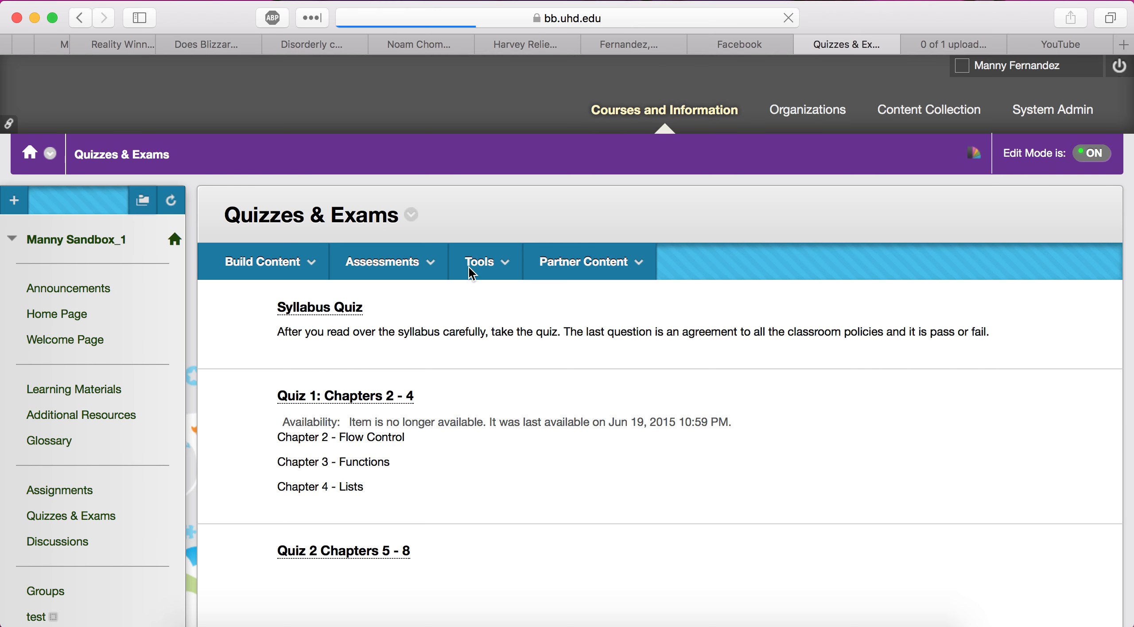
pyautogui.moveTo(483, 295)
pyautogui.scroll(-3, 486, 348)
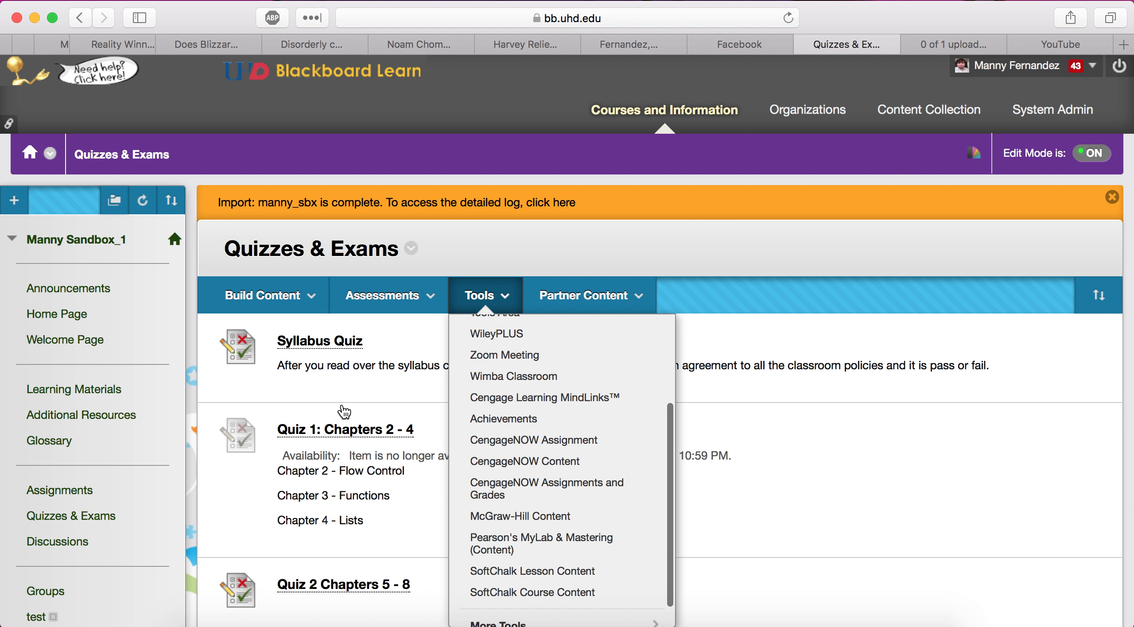
pyautogui.scroll(-3, 342, 403)
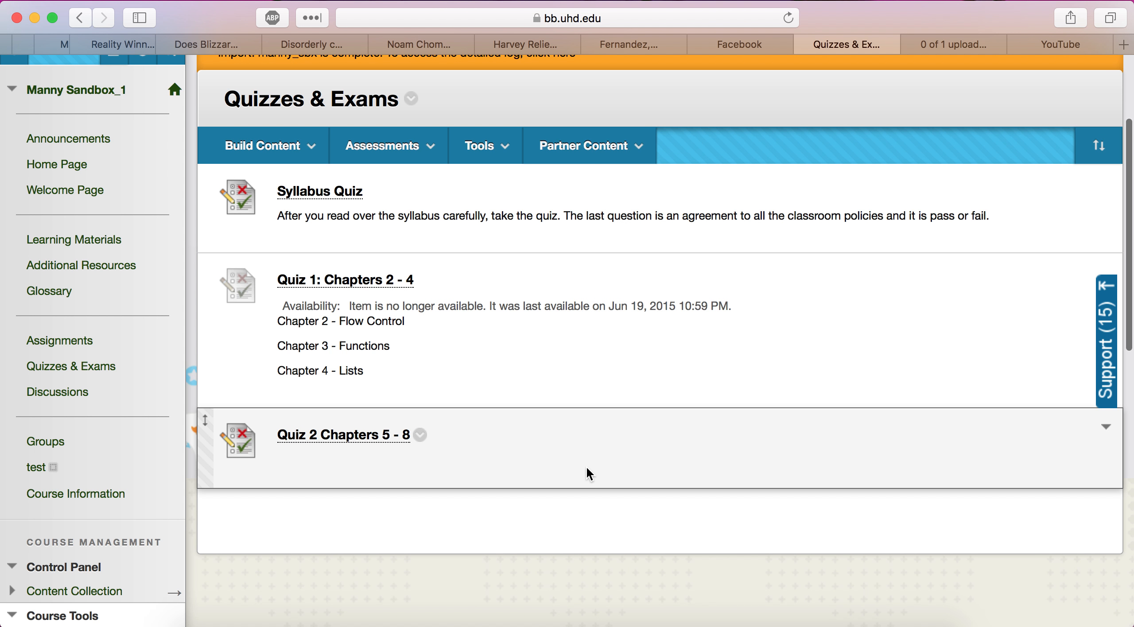
pyautogui.click(421, 436)
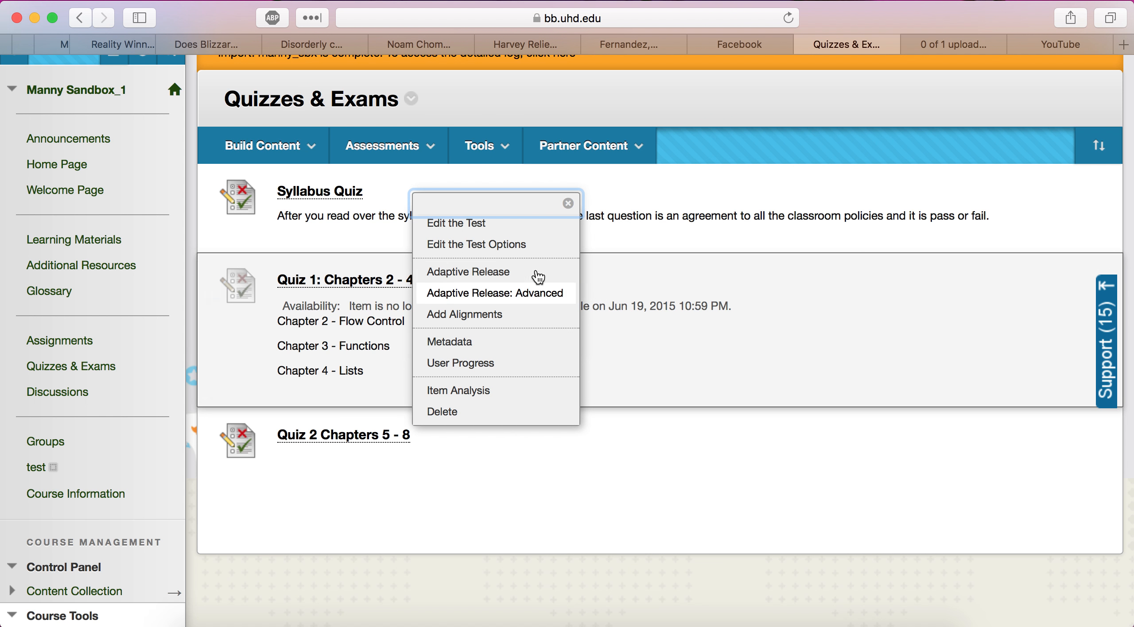
pyautogui.click(481, 247)
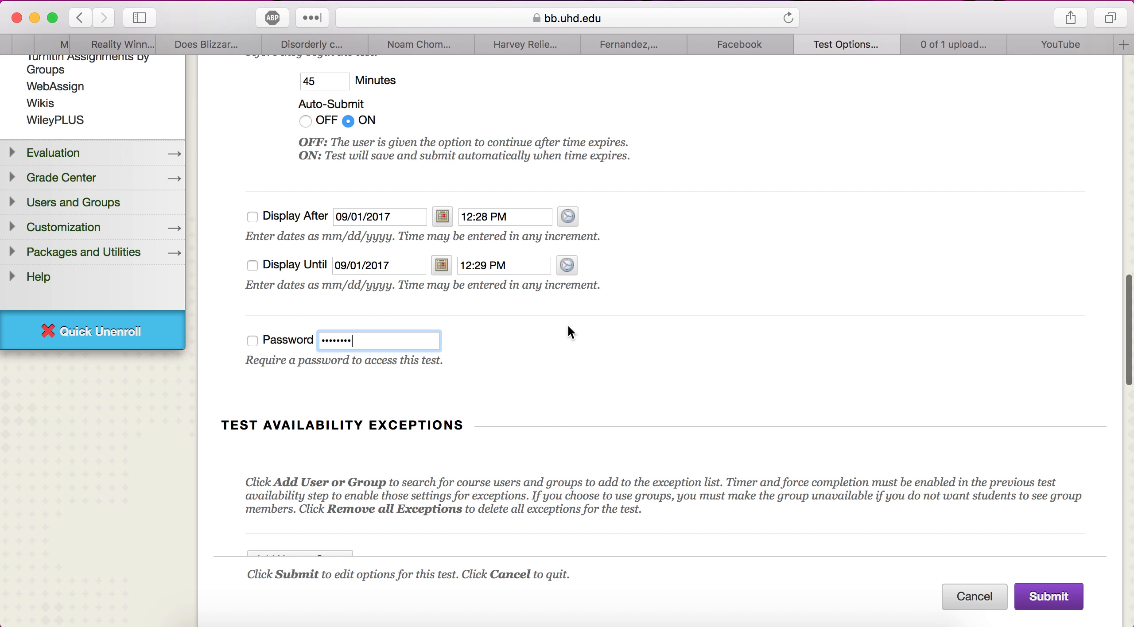
# Add the users studentattempt5 and studentattempt3 to the test availability exceptions.
pyautogui.scroll(-2, 566, 324)
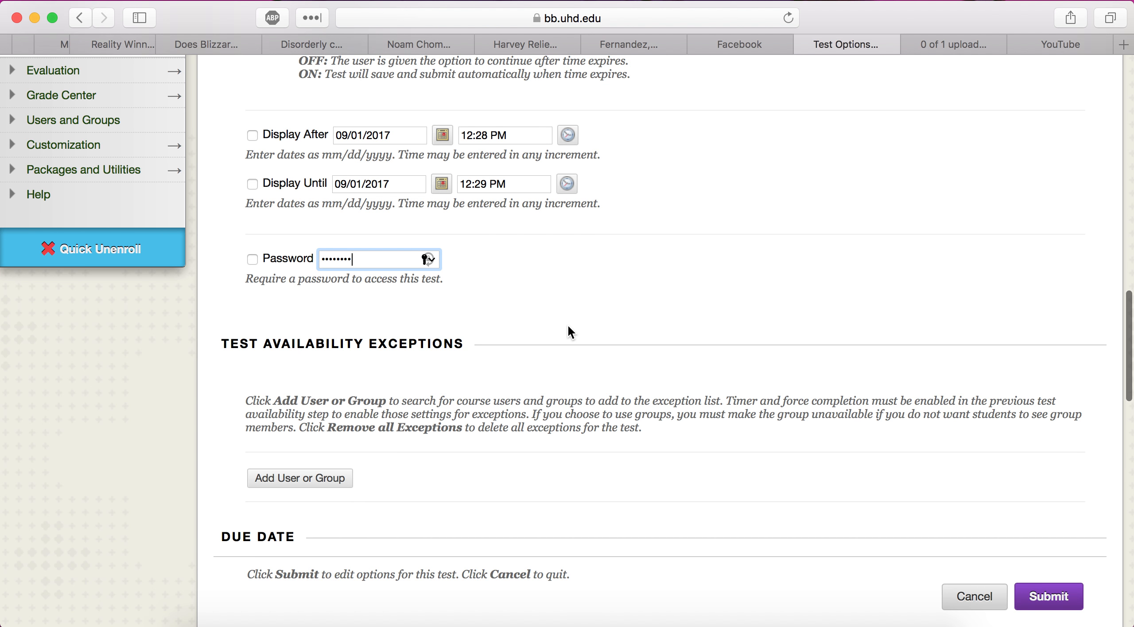
pyautogui.scroll(4, 567, 325)
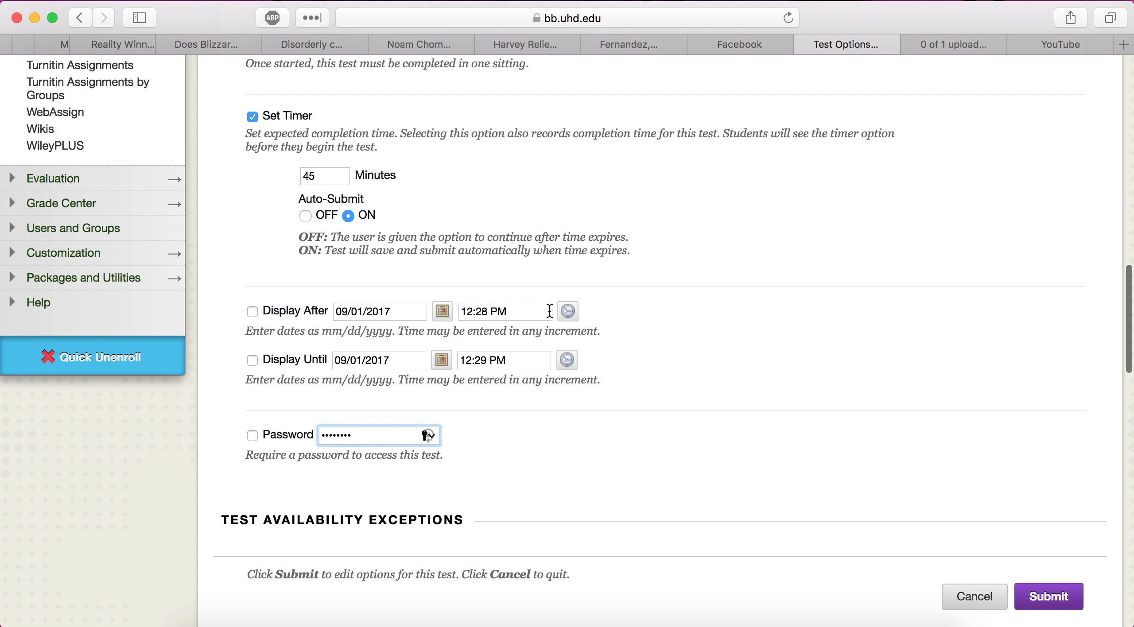
pyautogui.scroll(-1, 593, 326)
pyautogui.scroll(-5, 593, 326)
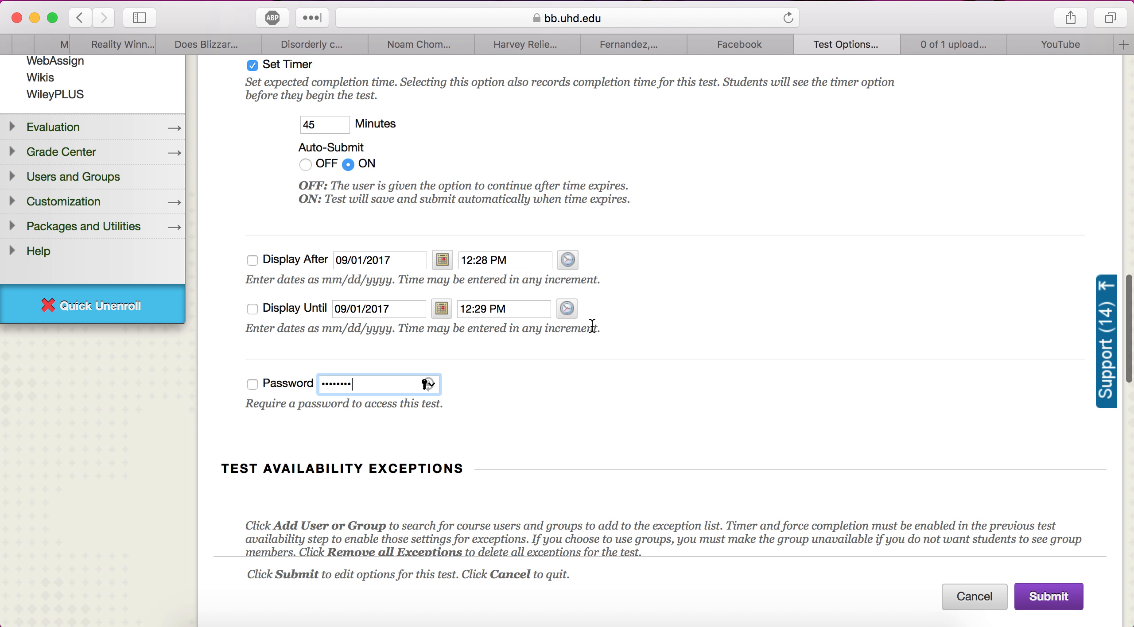
pyautogui.scroll(-1, 592, 327)
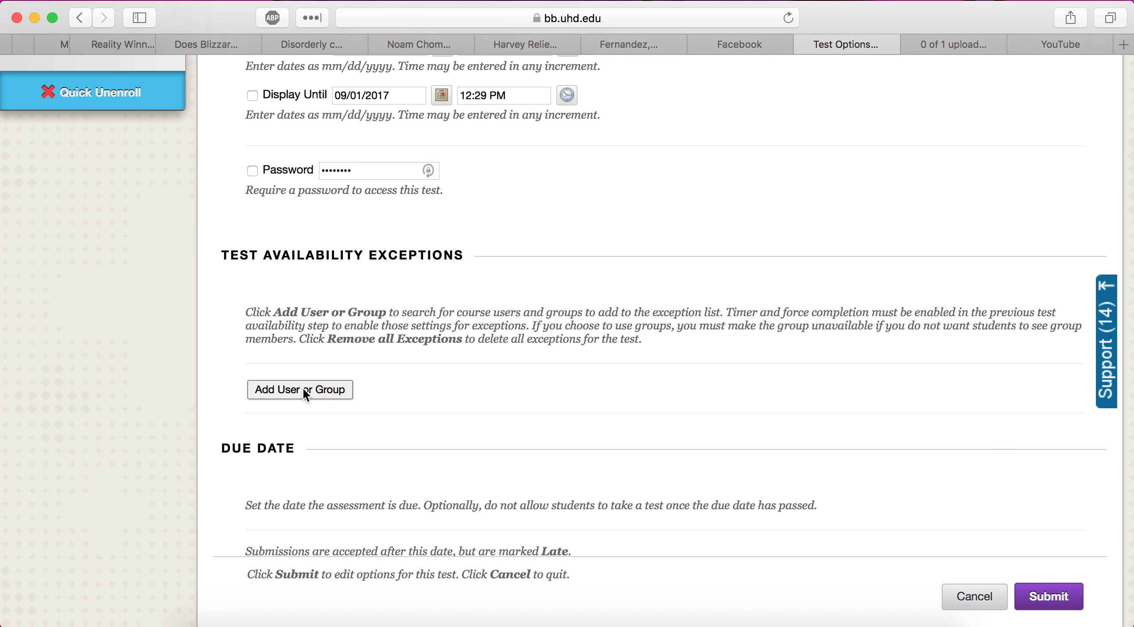
pyautogui.click(304, 390)
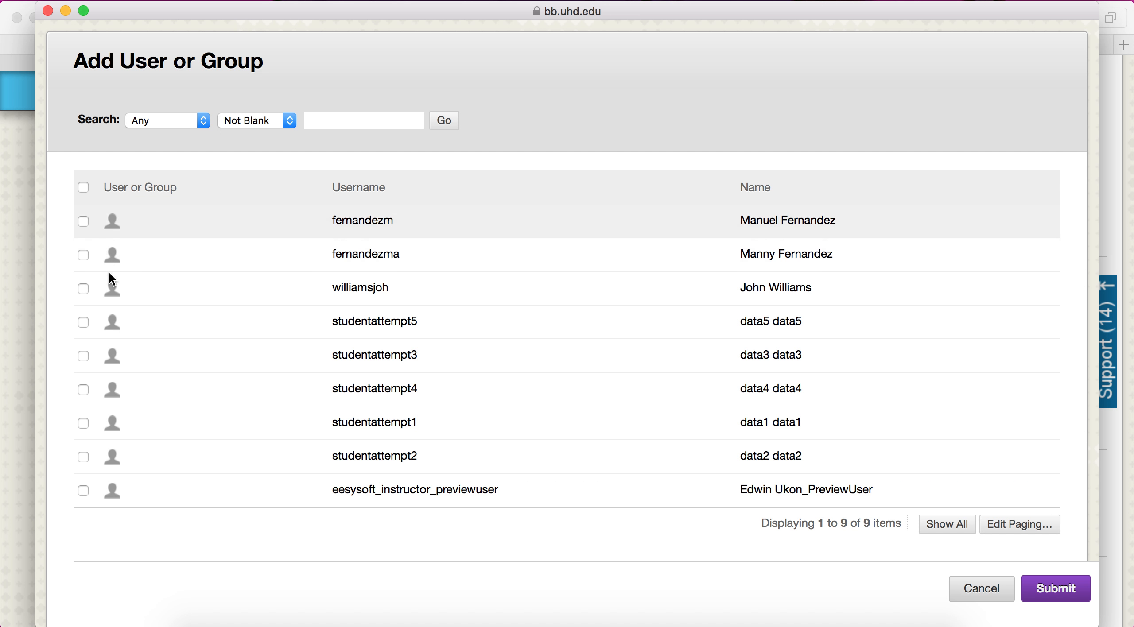
pyautogui.click(83, 322)
pyautogui.click(83, 356)
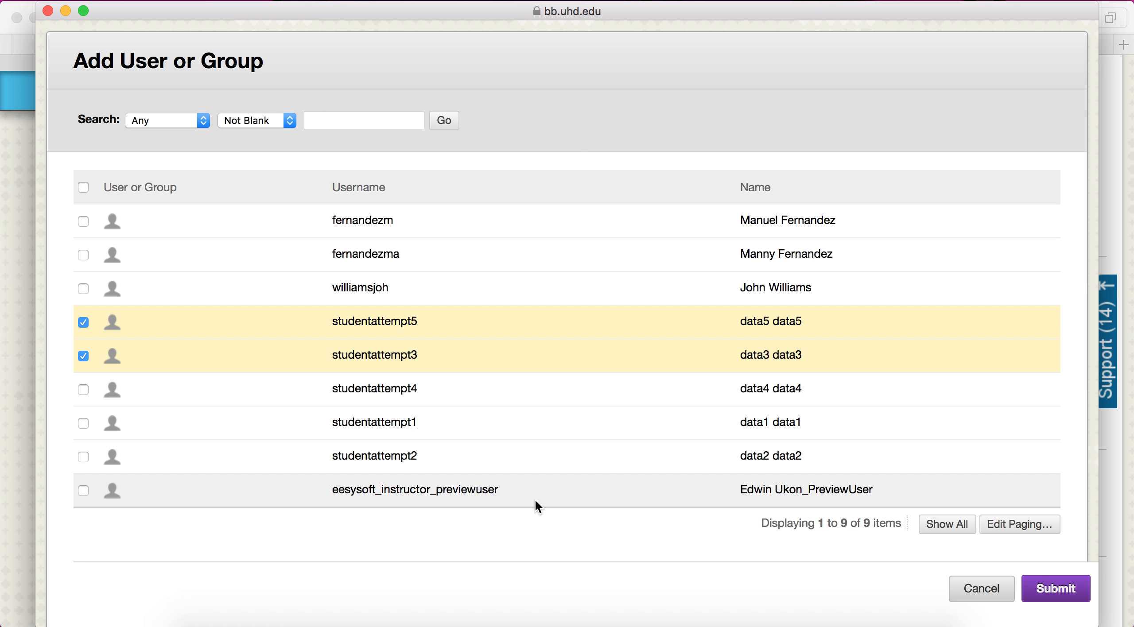
pyautogui.click(1056, 583)
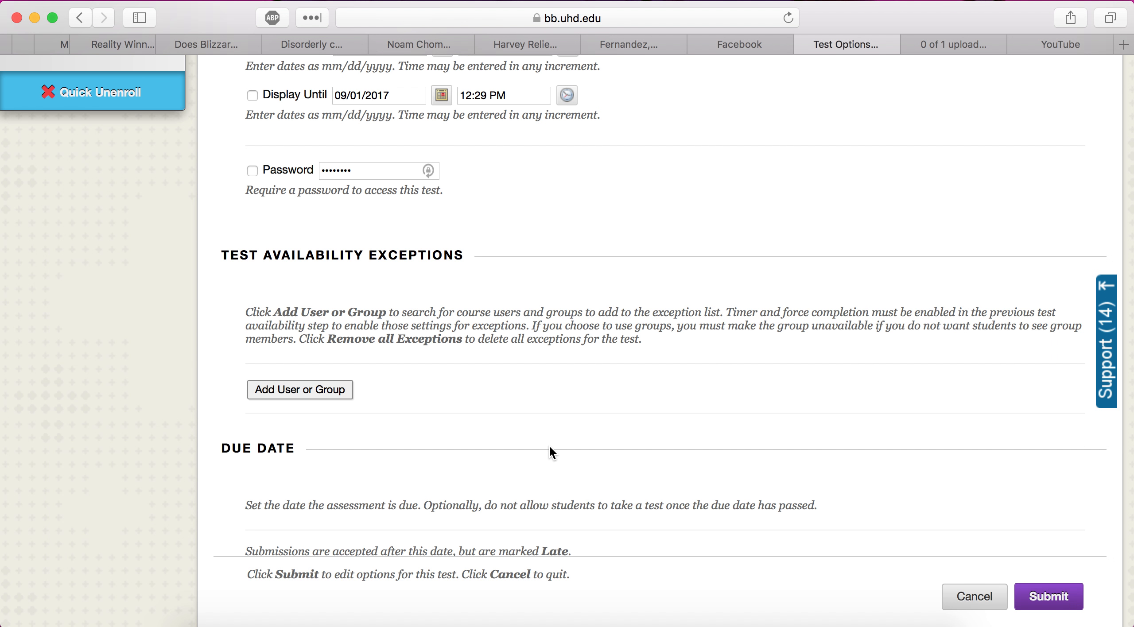
# Choose Multiple Attempts for the data5 user's availability exception.
pyautogui.scroll(-3, 549, 444)
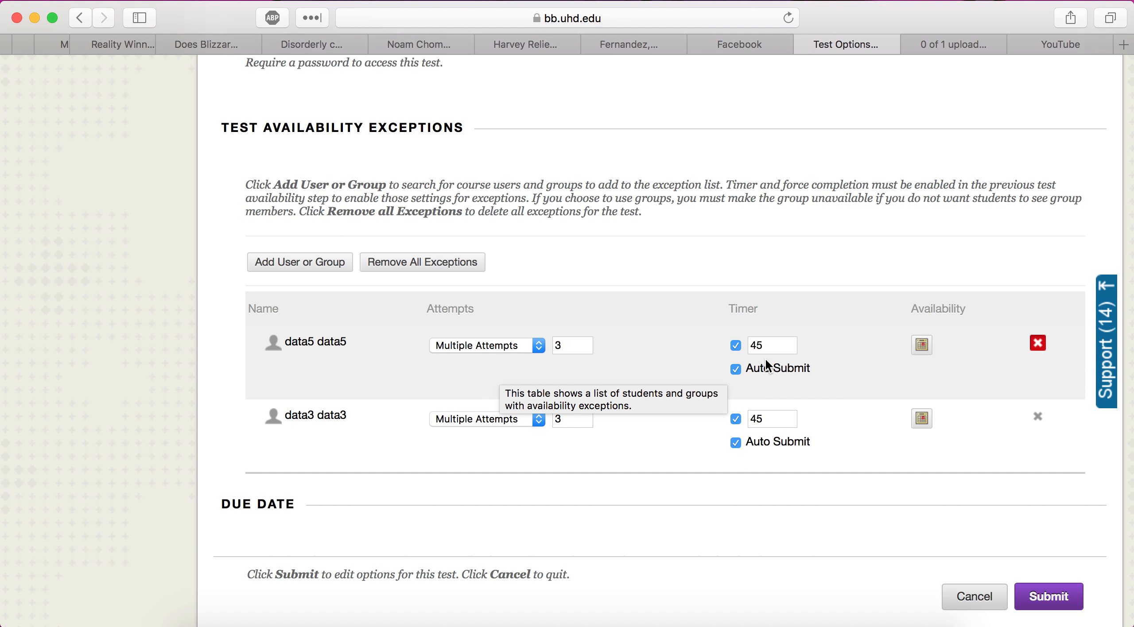
pyautogui.scroll(6, 861, 346)
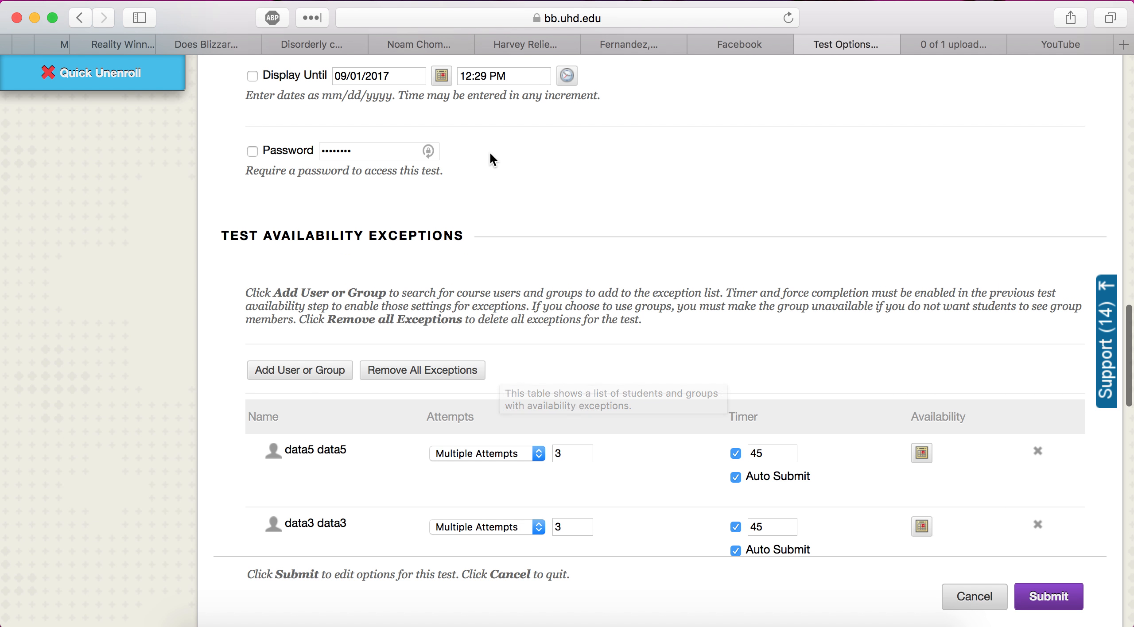
pyautogui.scroll(3, 490, 154)
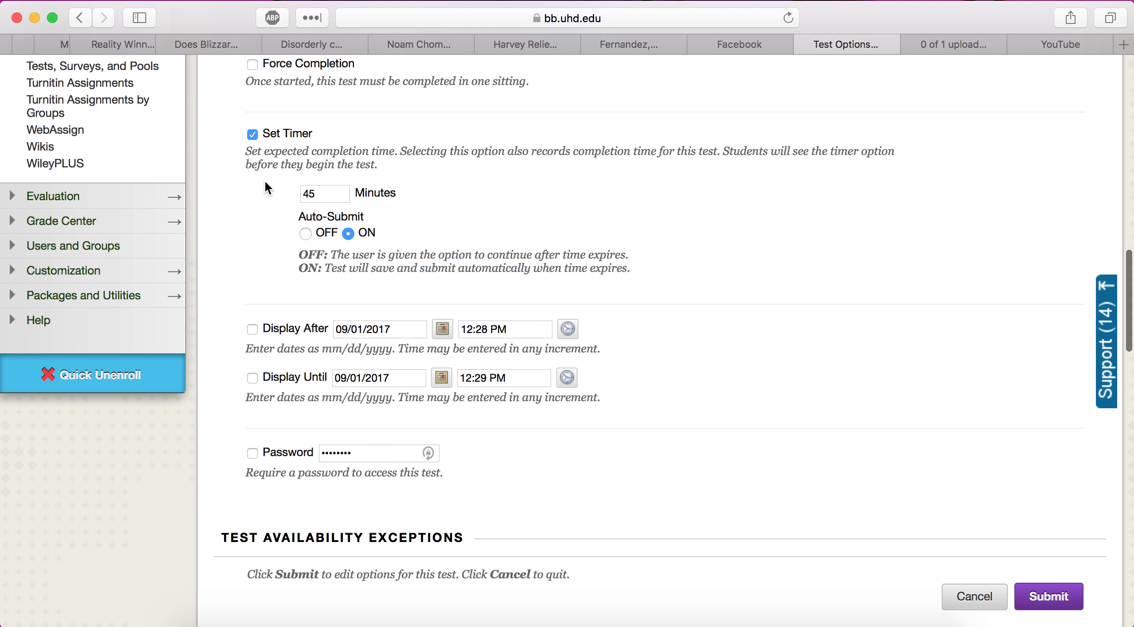
pyautogui.scroll(-4, 264, 180)
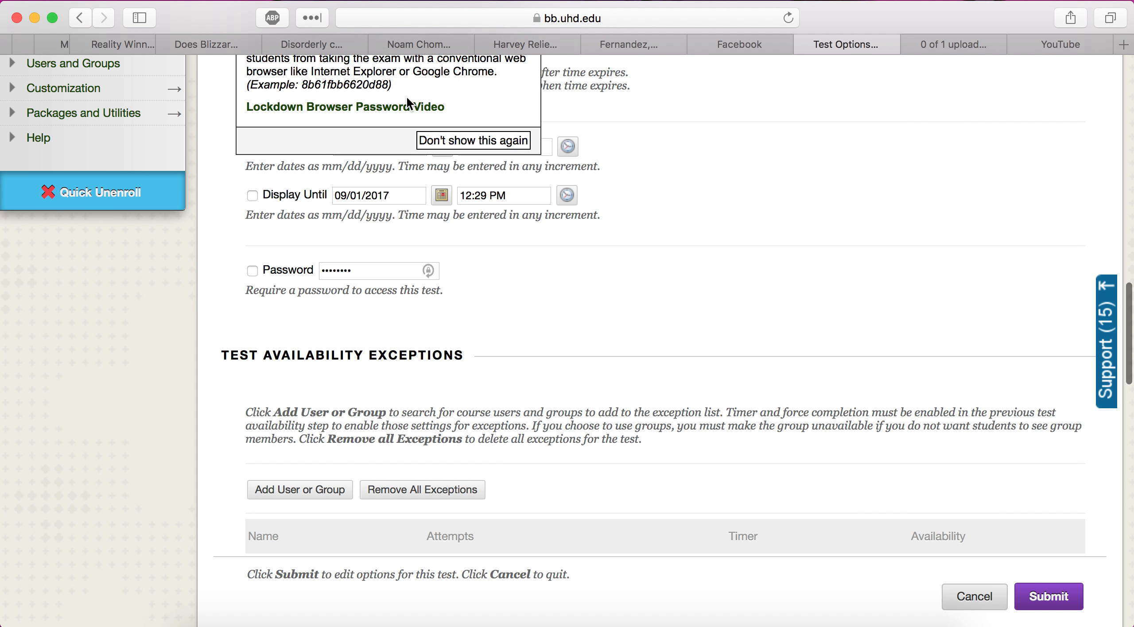
pyautogui.scroll(-5, 406, 97)
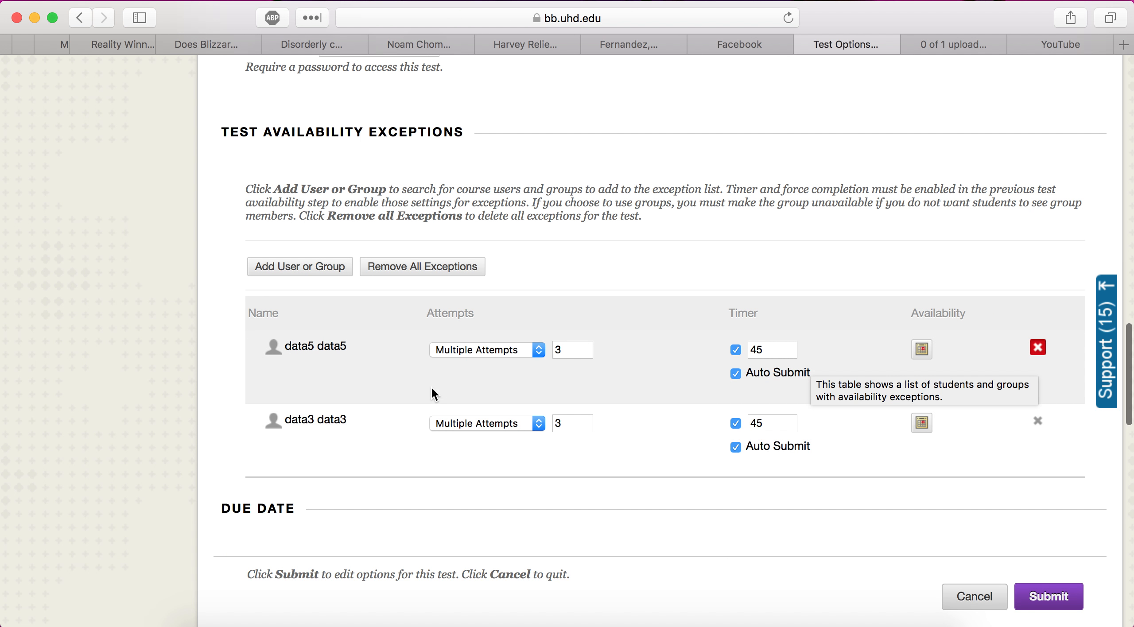
pyautogui.click(481, 362)
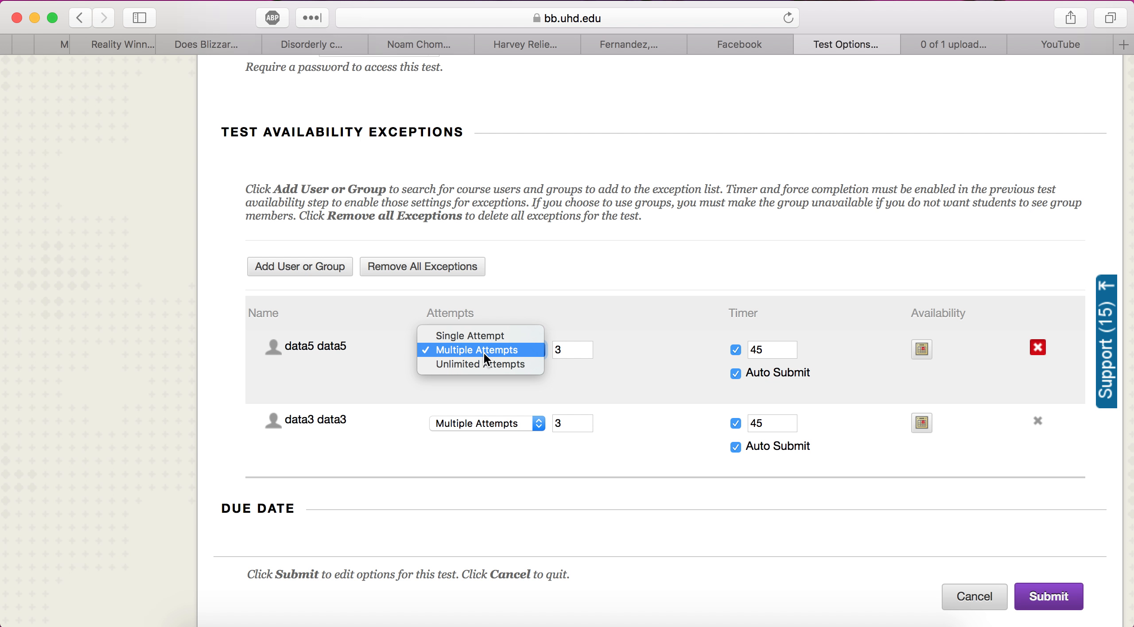
pyautogui.click(483, 351)
pyautogui.press('Tab')
pyautogui.scroll(-3, 649, 337)
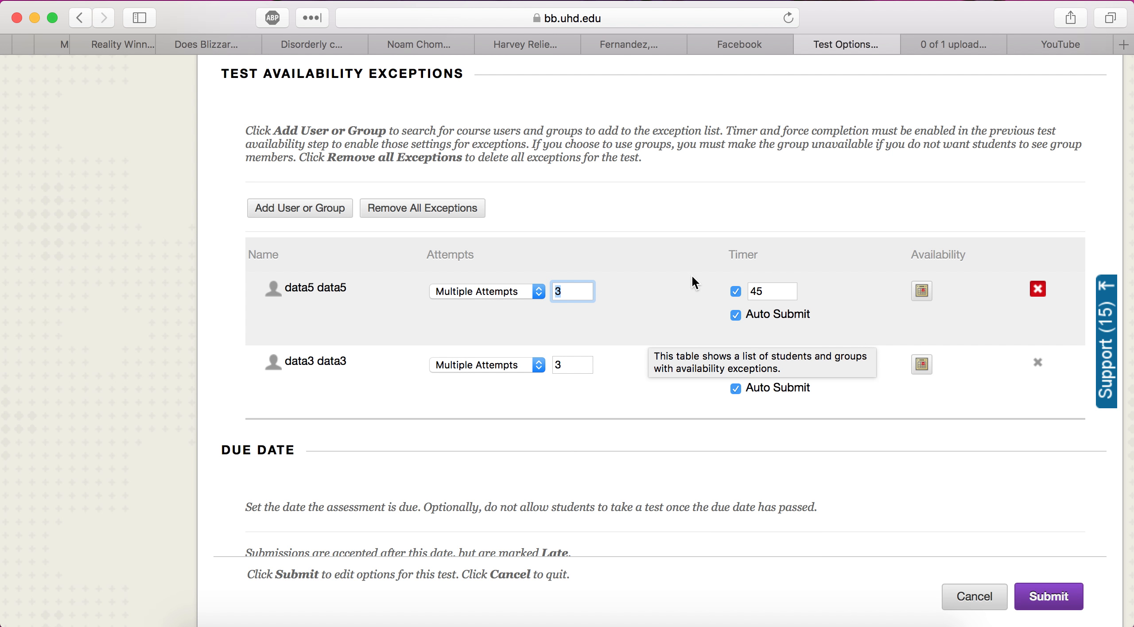
# Set the timer in the data5 user's exception to 90 minutes.
pyautogui.click(763, 292)
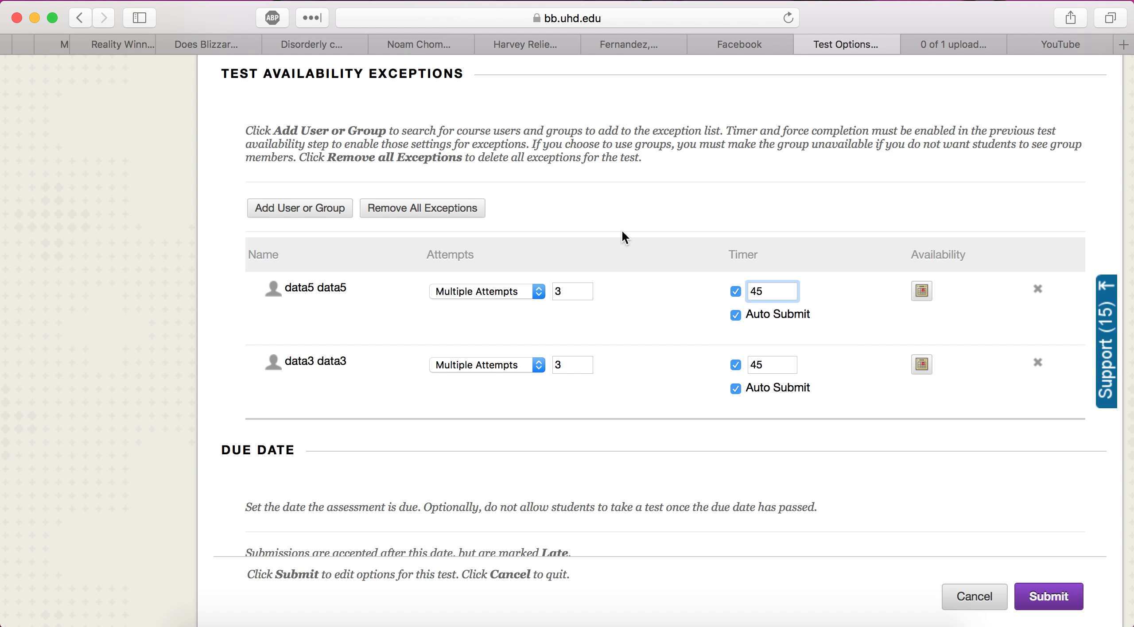
pyautogui.scroll(-2, 622, 229)
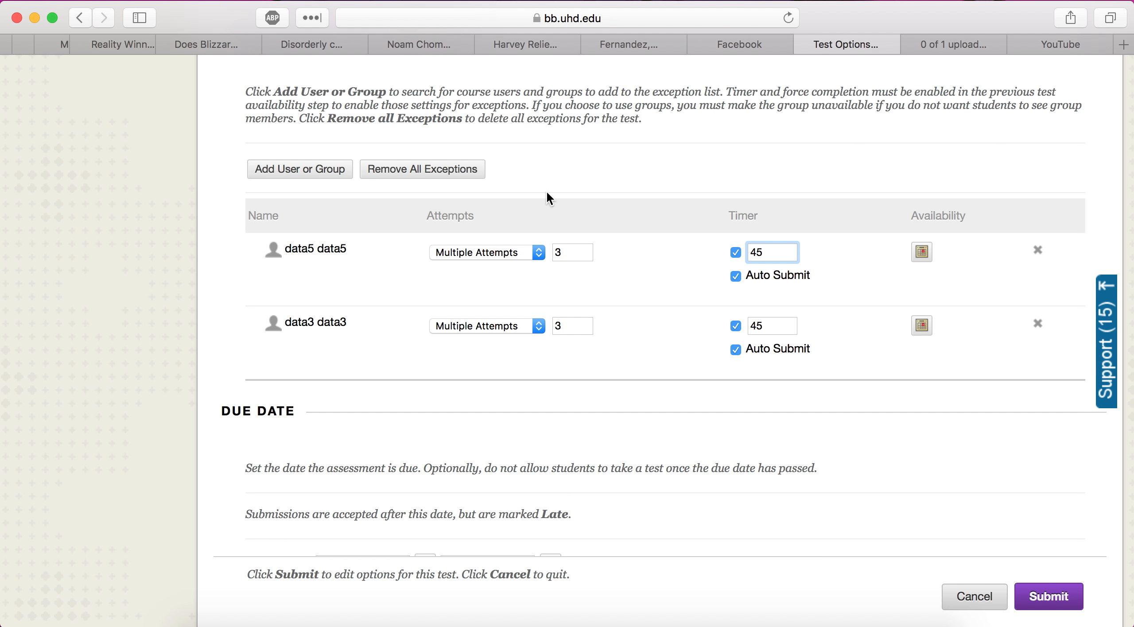
pyautogui.doubleClick(783, 251)
pyautogui.write('90')
pyautogui.scroll(-2, 771, 305)
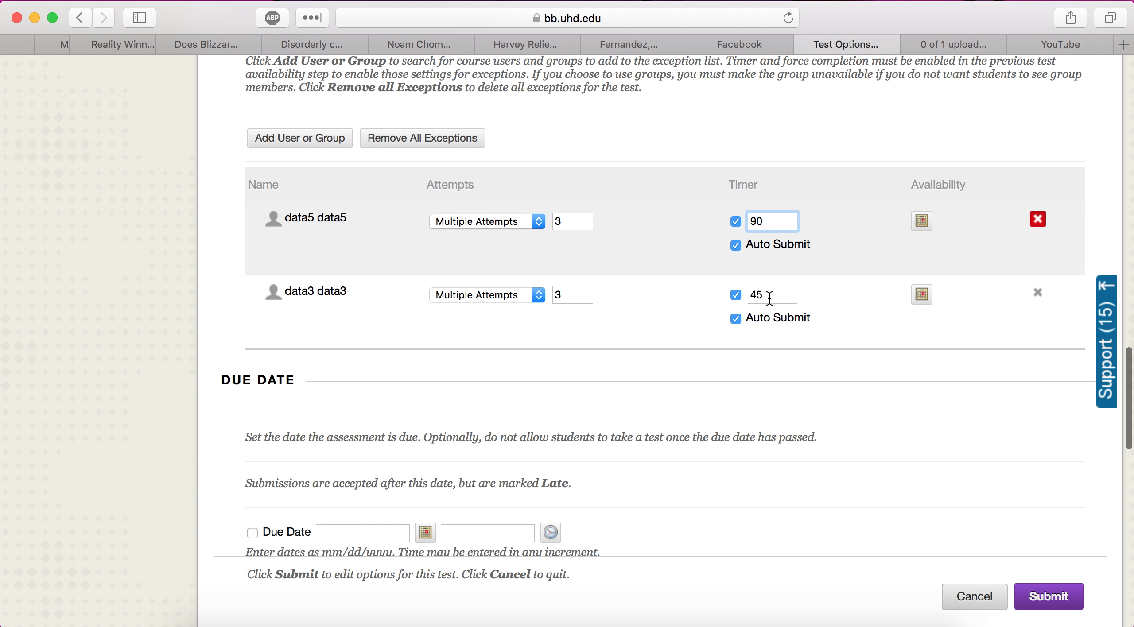
# Make the test available to the data3 user after 09/14/2017 05:00 AM and save that availability.
pyautogui.click(925, 298)
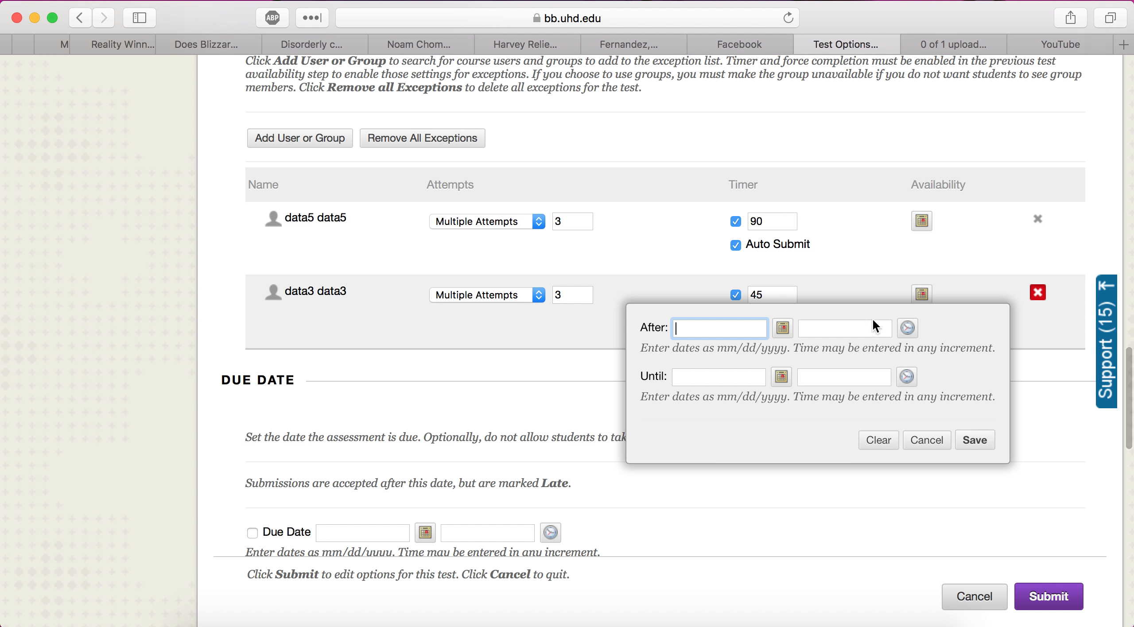
pyautogui.click(783, 329)
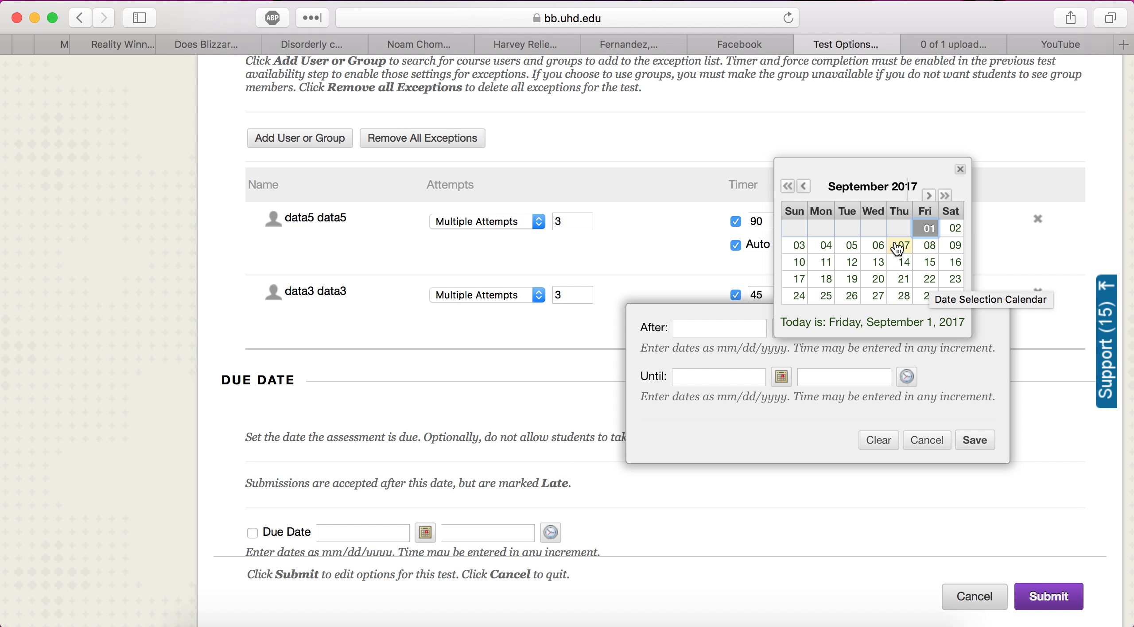
pyautogui.click(822, 246)
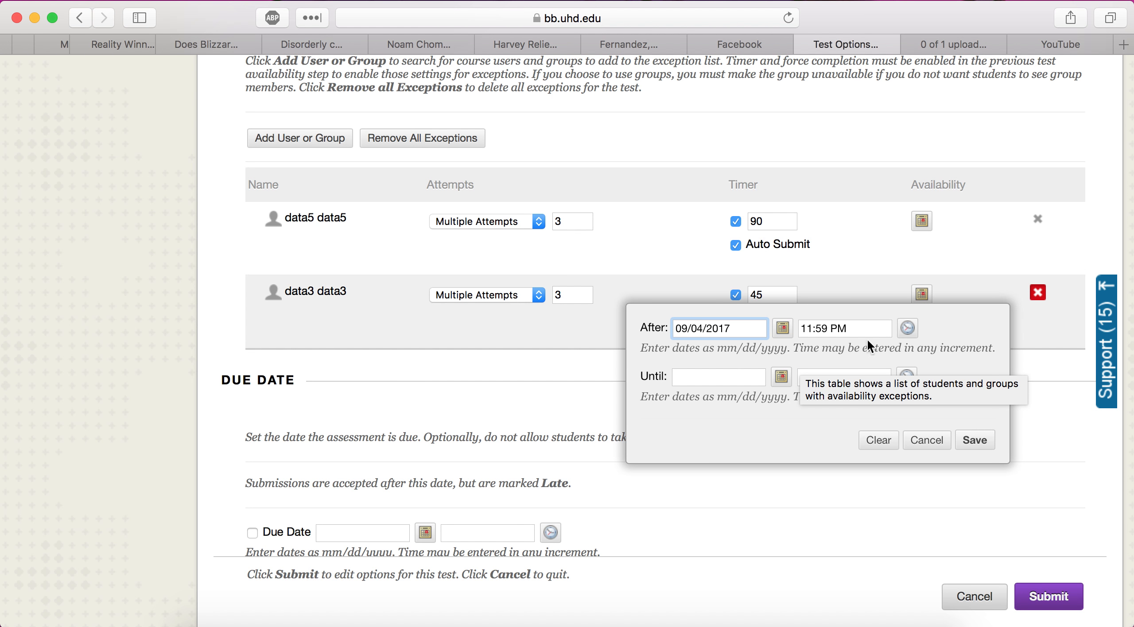
pyautogui.click(787, 330)
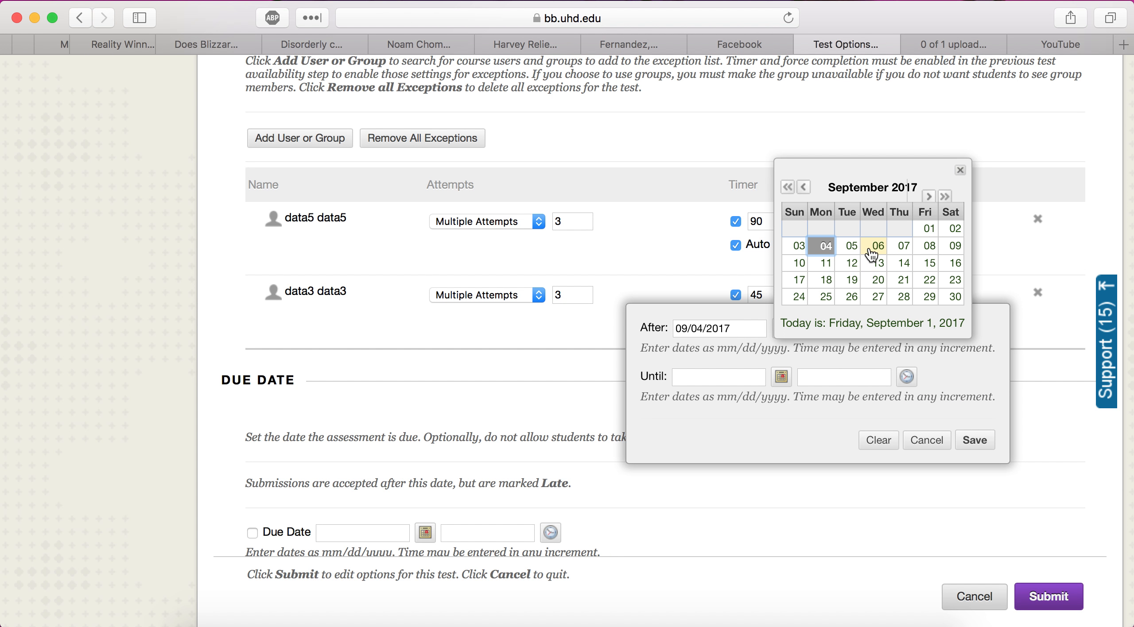
pyautogui.click(904, 263)
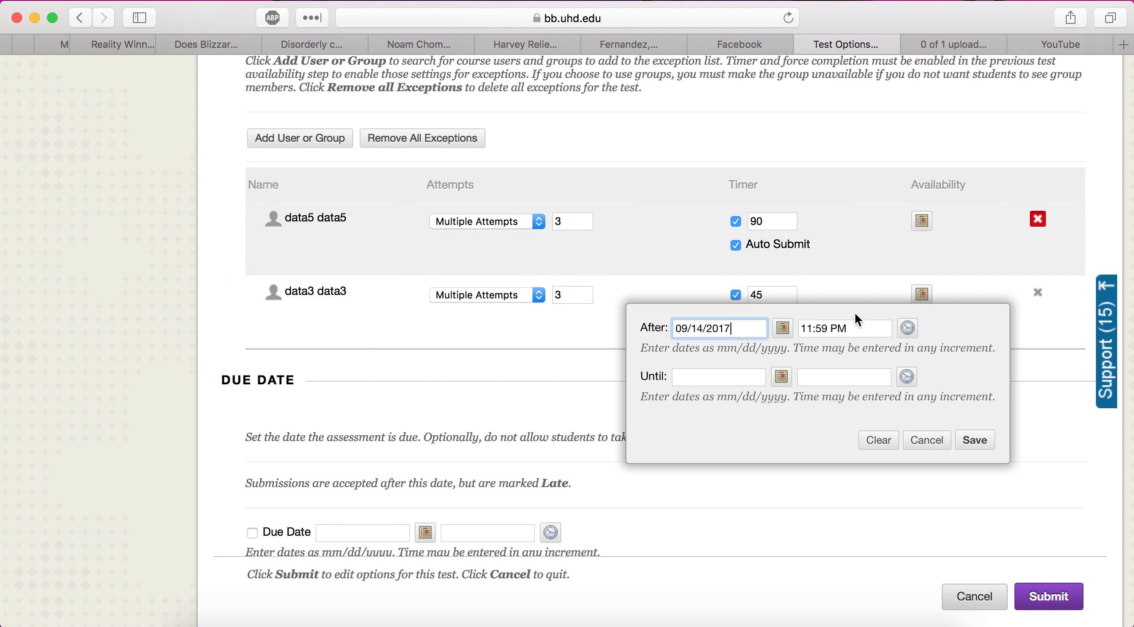
pyautogui.click(907, 328)
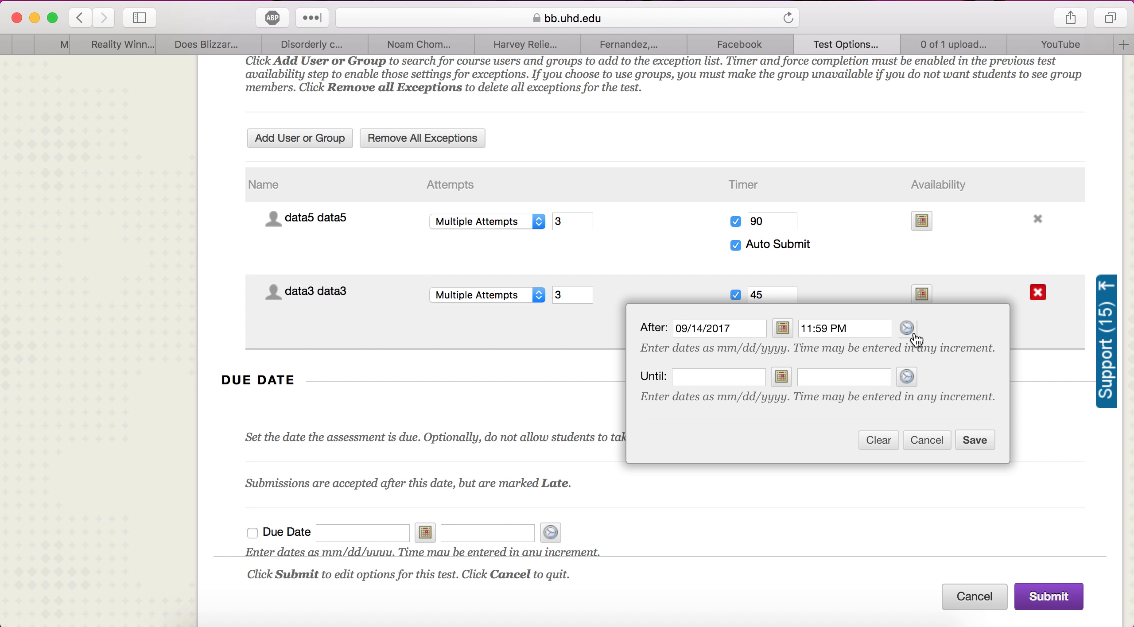
pyautogui.scroll(-2, 938, 226)
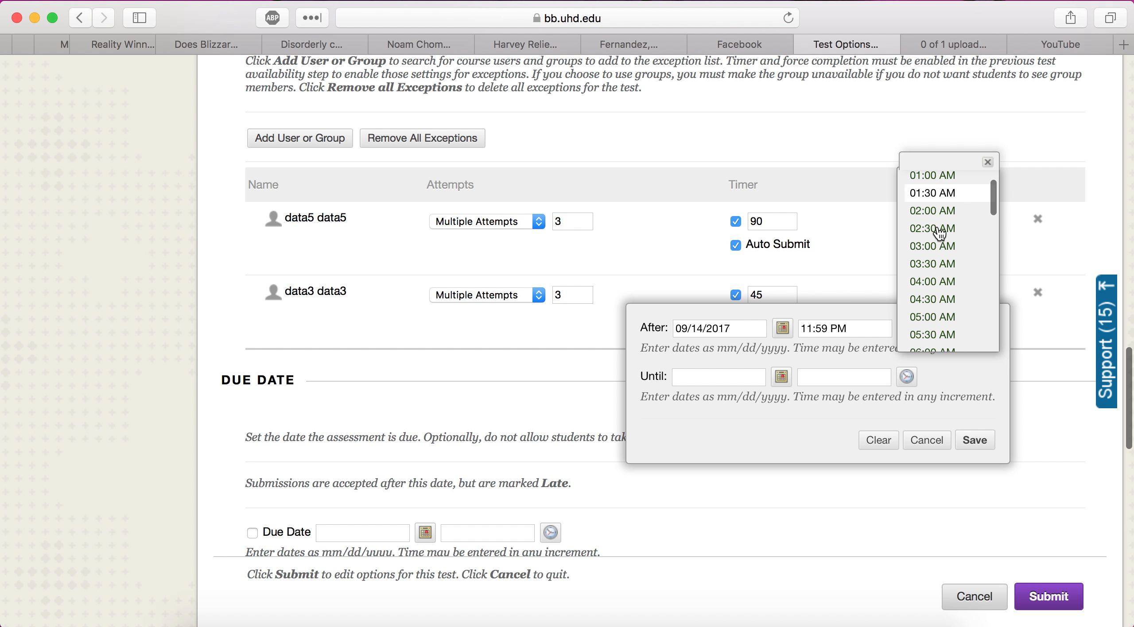
pyautogui.click(935, 317)
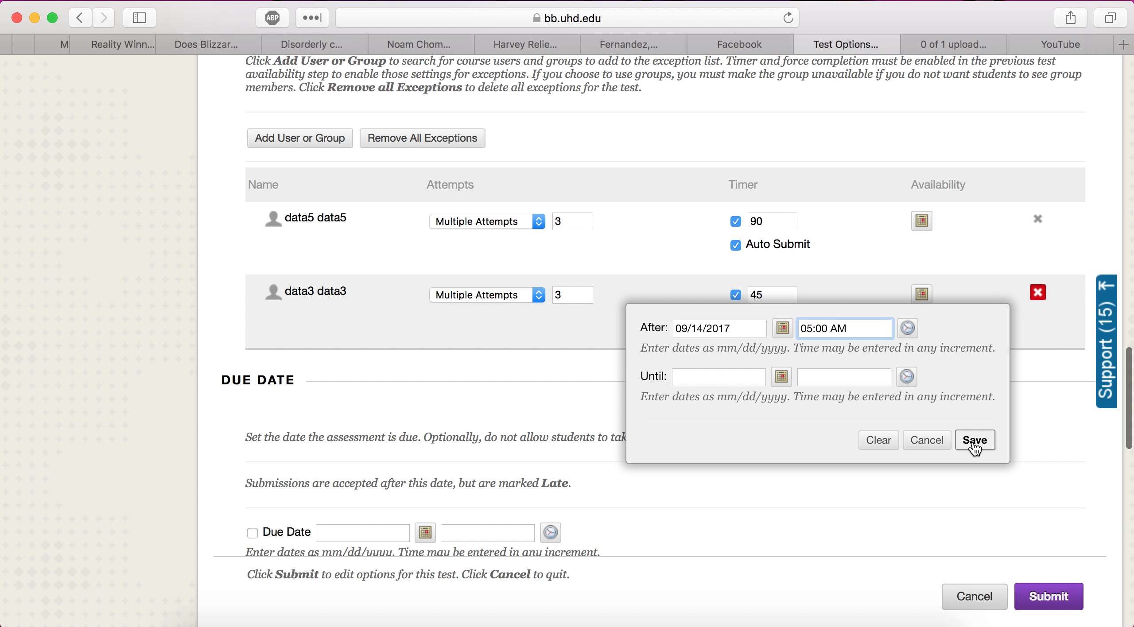
pyautogui.click(973, 444)
# Submit the edited test options with the two availability exceptions.
pyautogui.scroll(-2, 972, 439)
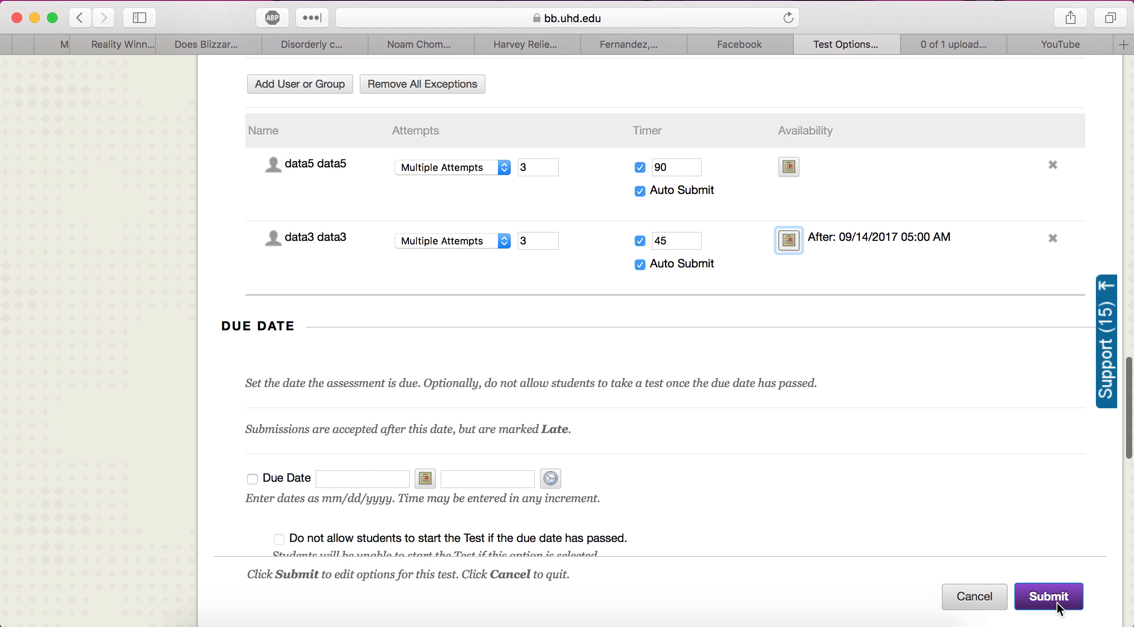
pyautogui.click(1057, 597)
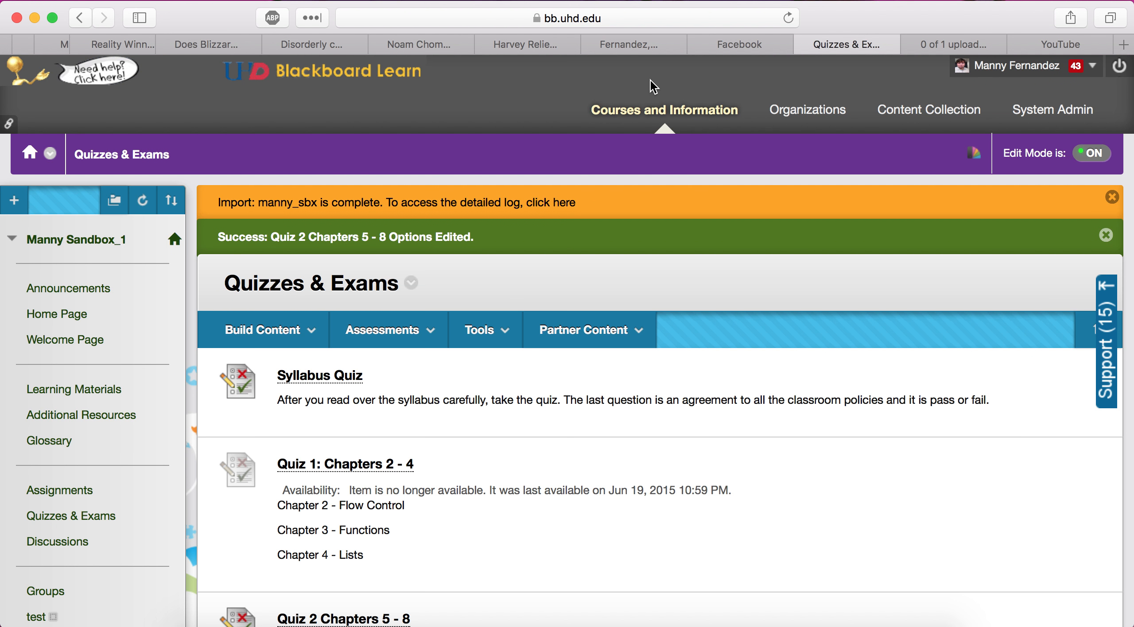
pyautogui.scroll(-3, 654, 87)
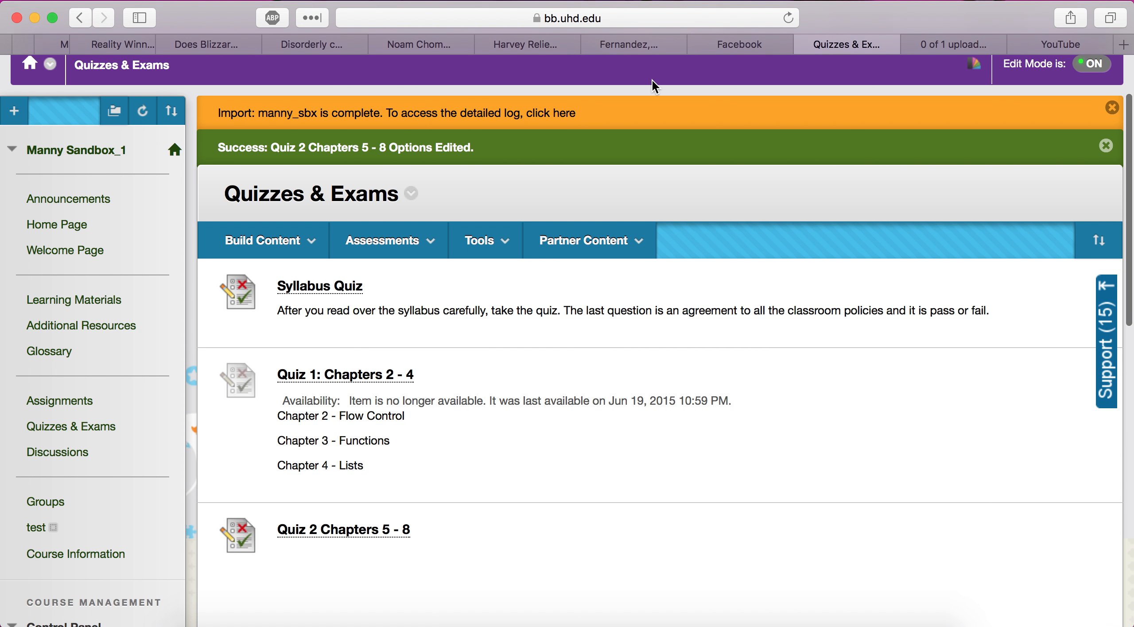
pyautogui.click(646, 235)
pyautogui.scroll(-3, 644, 240)
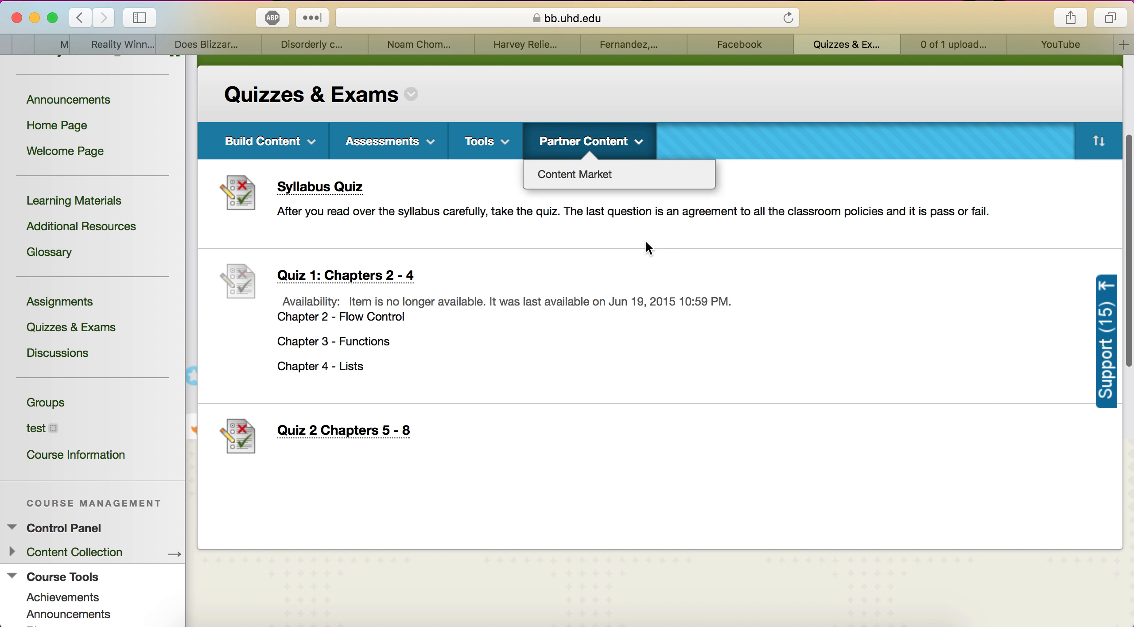
# Open the test options of Quiz 1: Chapters 2 - 4 for editing.
pyautogui.scroll(-2, 632, 301)
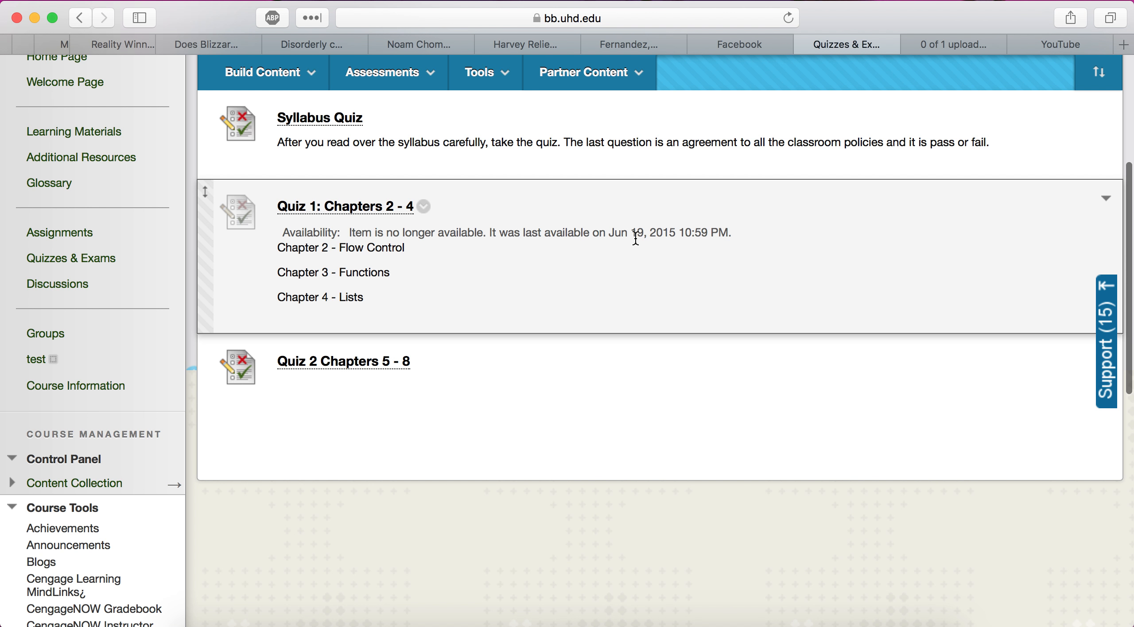
pyautogui.scroll(-1, 636, 239)
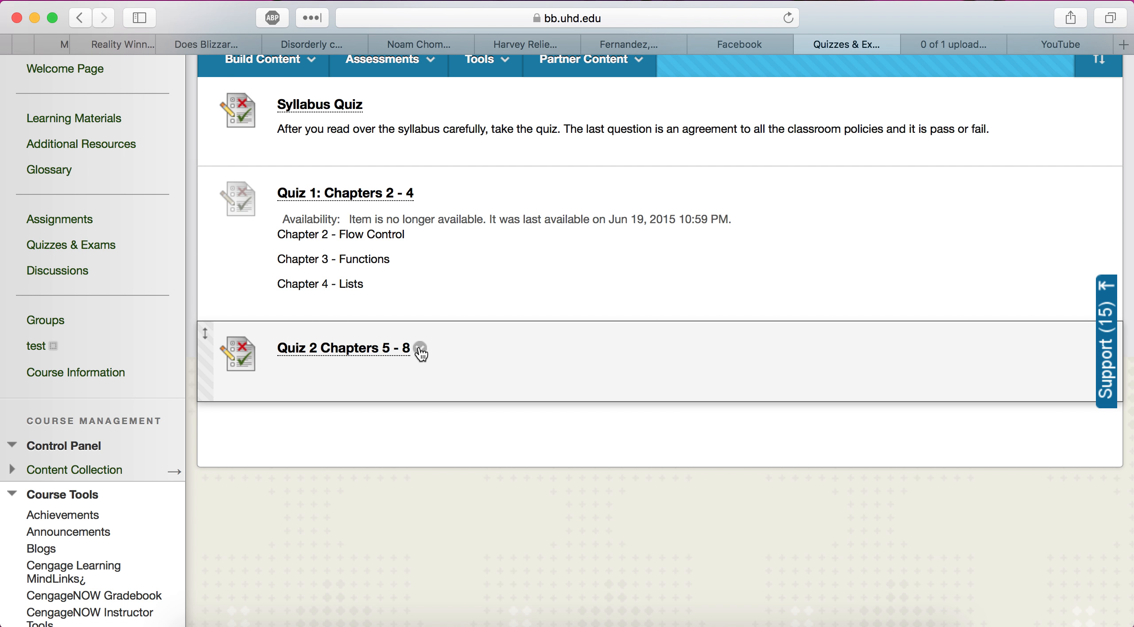
pyautogui.click(420, 350)
pyautogui.click(827, 239)
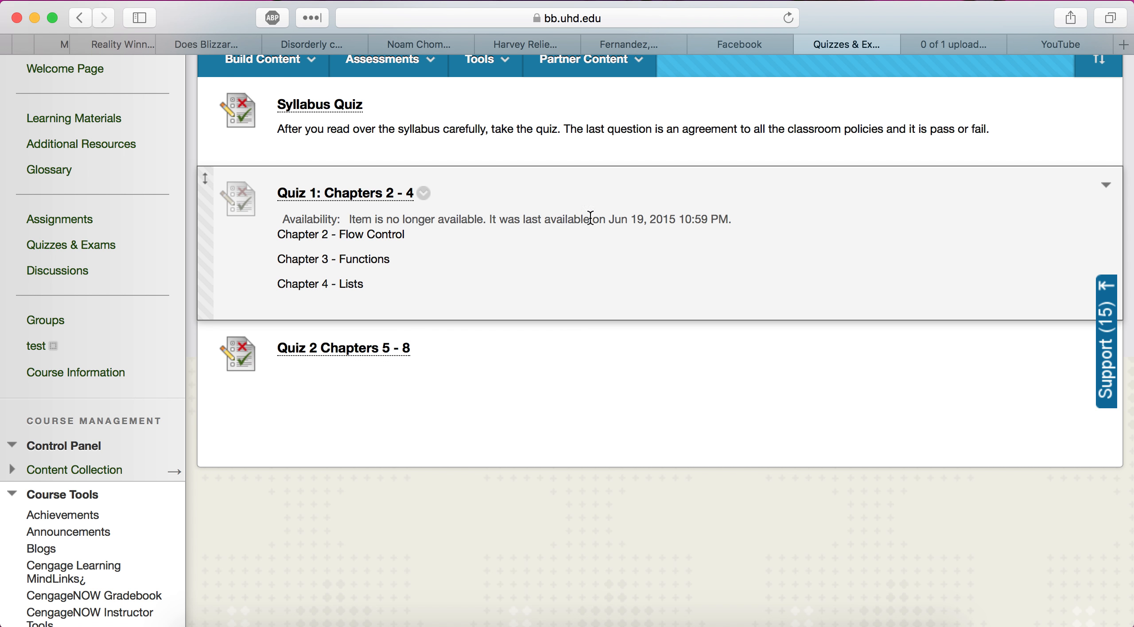
pyautogui.click(424, 195)
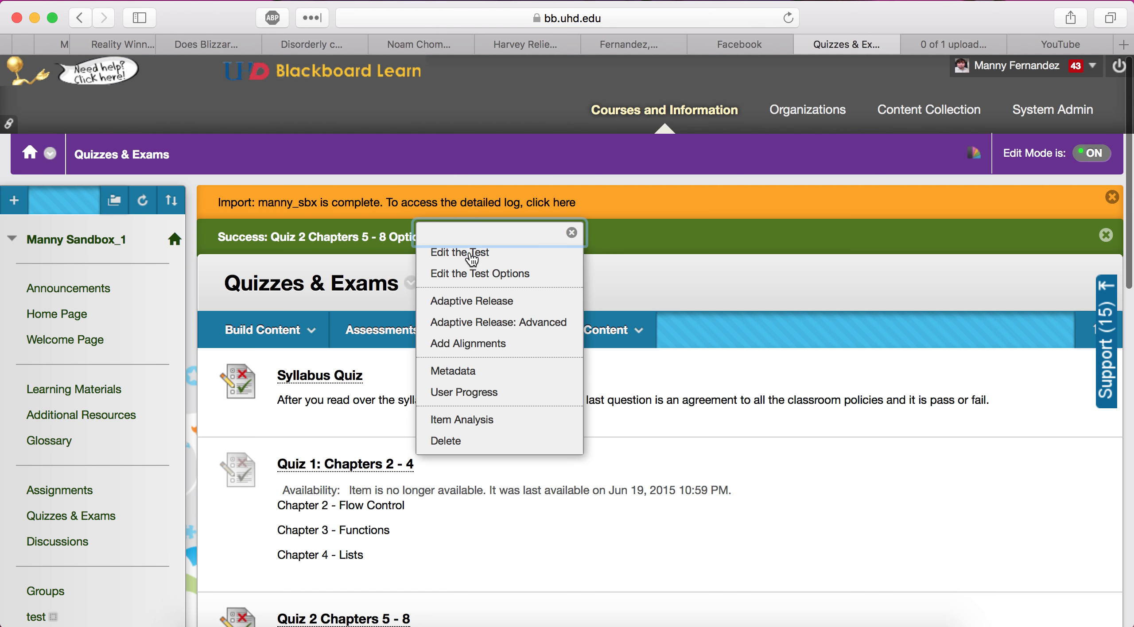
pyautogui.click(468, 276)
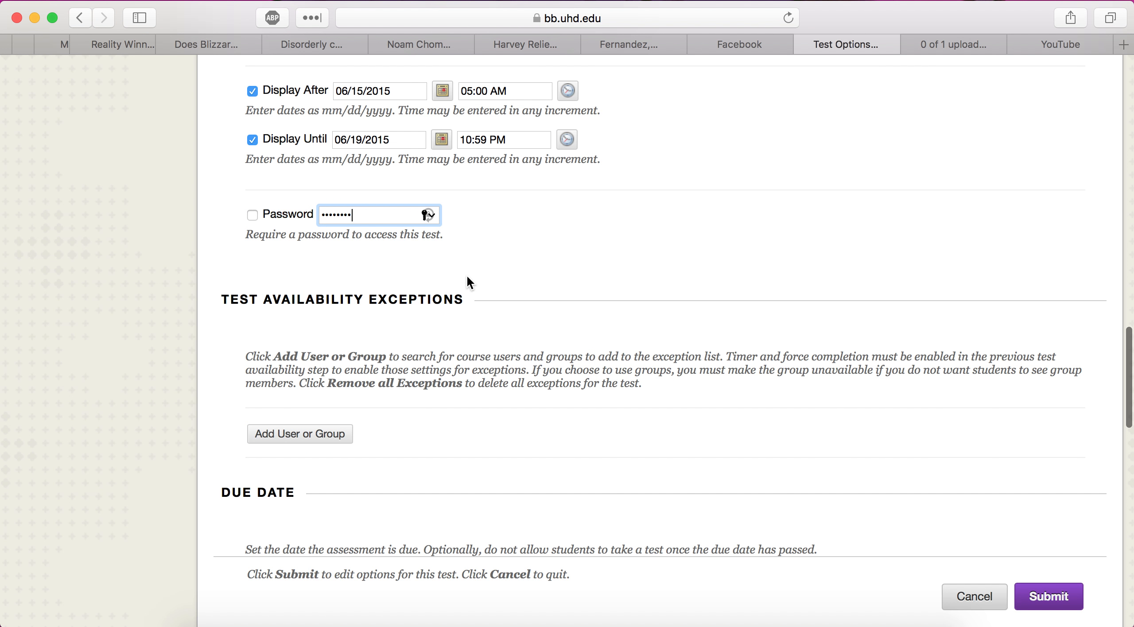
# Set the Display After date of Quiz 1: Chapters 2 - 4 to 09/22/2015.
pyautogui.scroll(3, 466, 274)
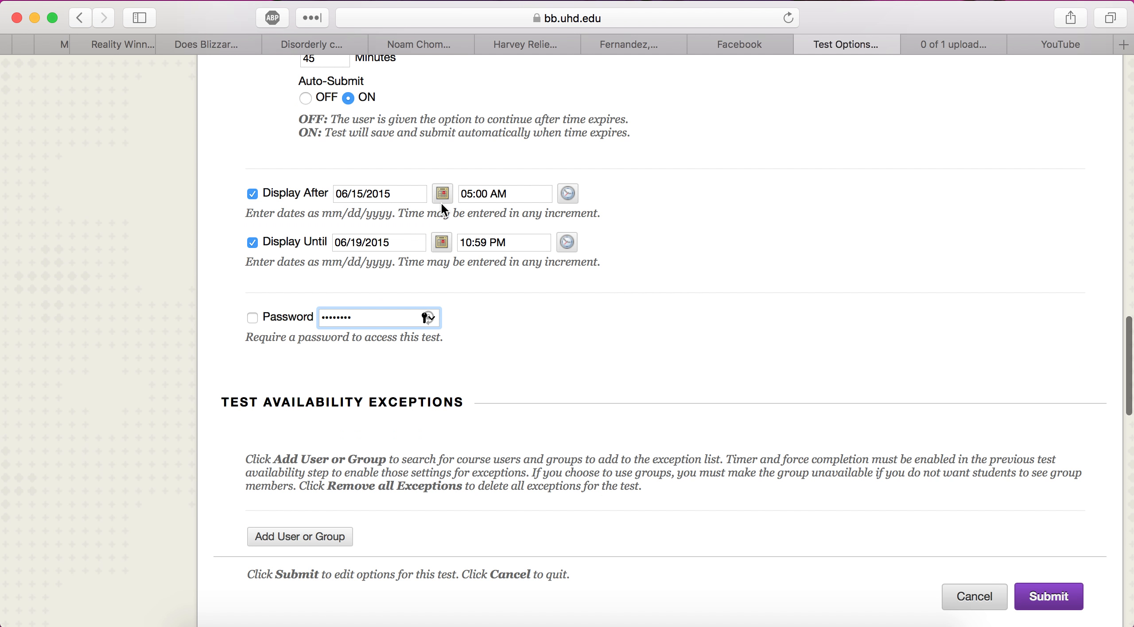
pyautogui.click(443, 200)
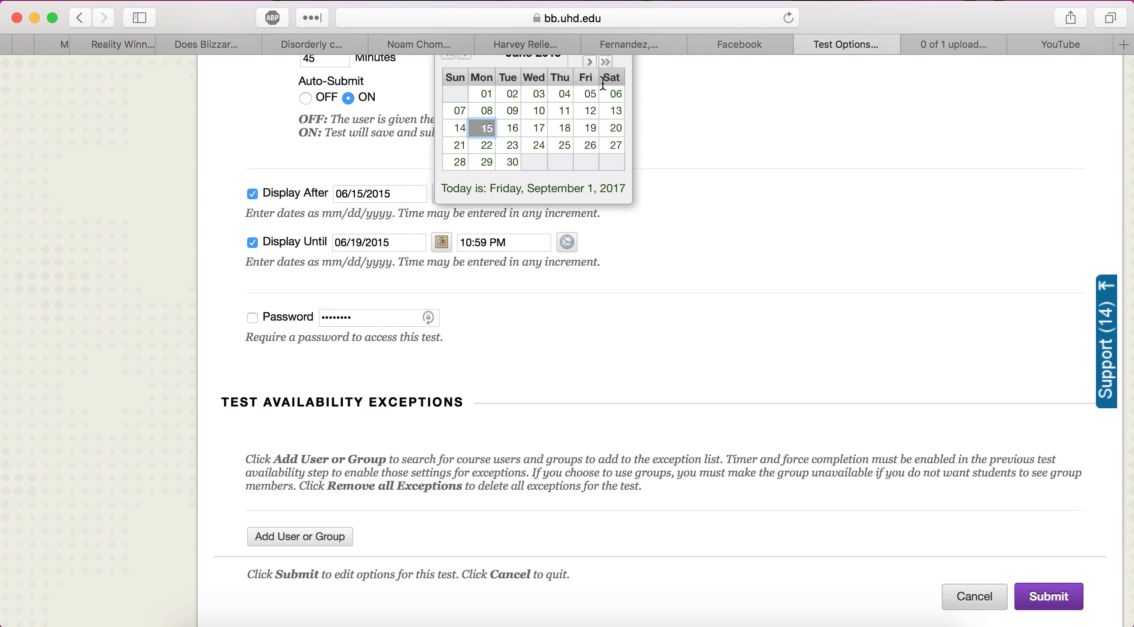
pyautogui.click(589, 65)
pyautogui.click(589, 65)
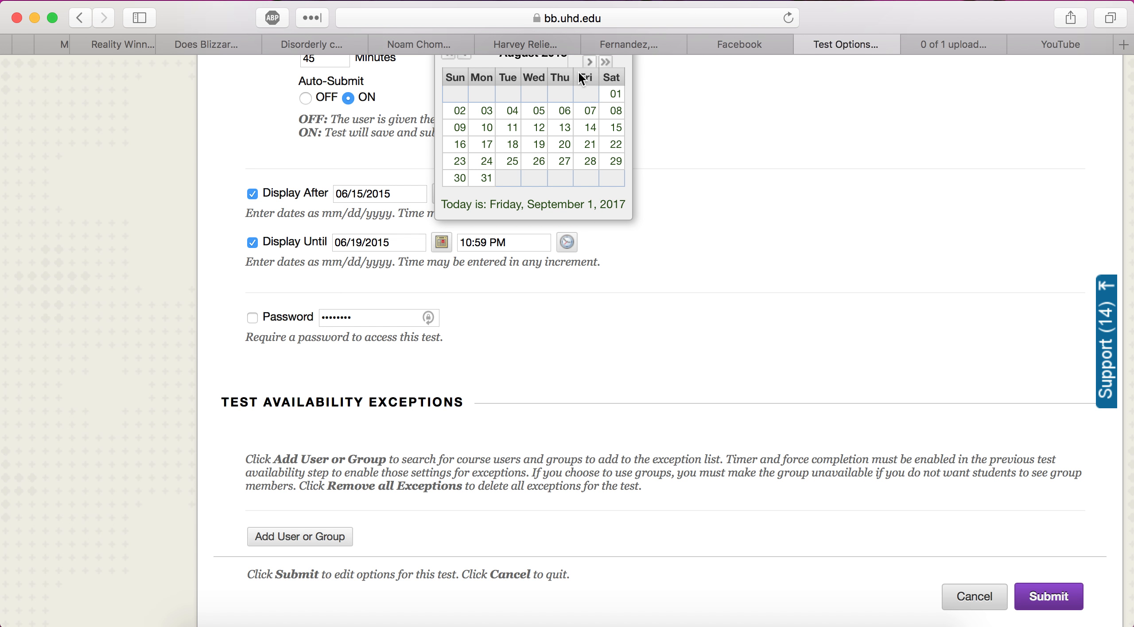
pyautogui.click(611, 96)
pyautogui.click(444, 193)
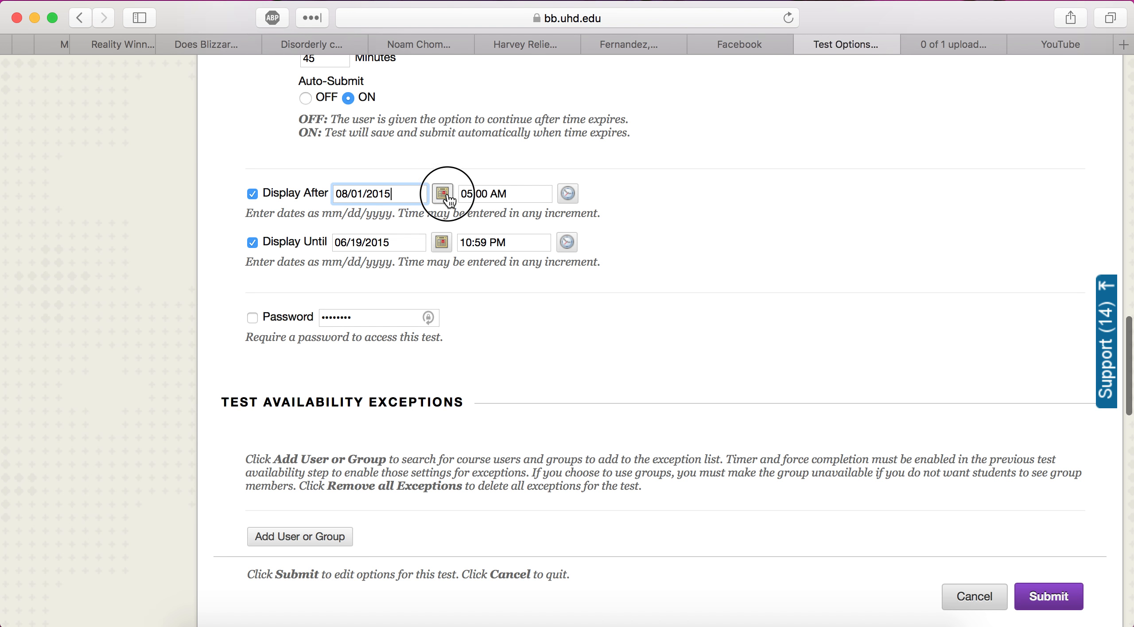
pyautogui.scroll(1, 642, 88)
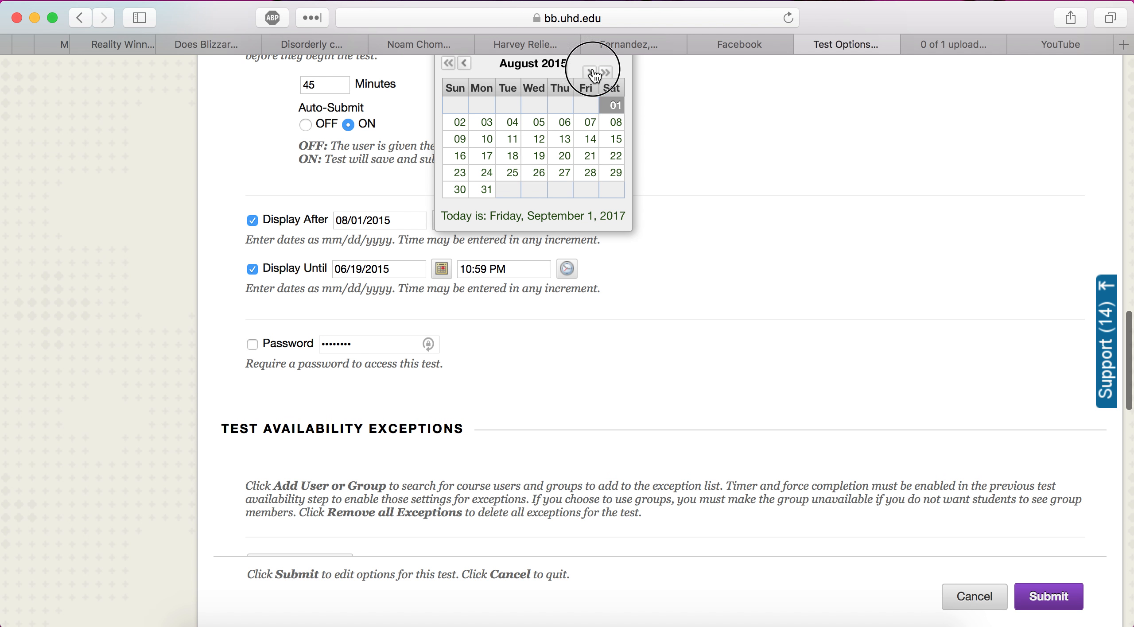
pyautogui.click(589, 72)
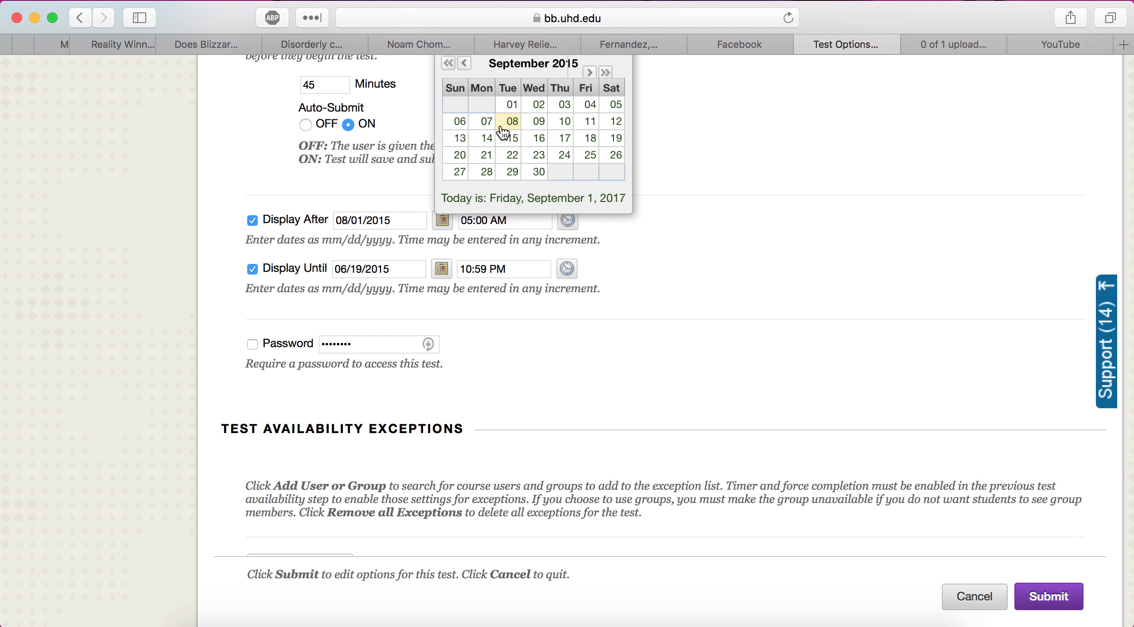
pyautogui.click(511, 156)
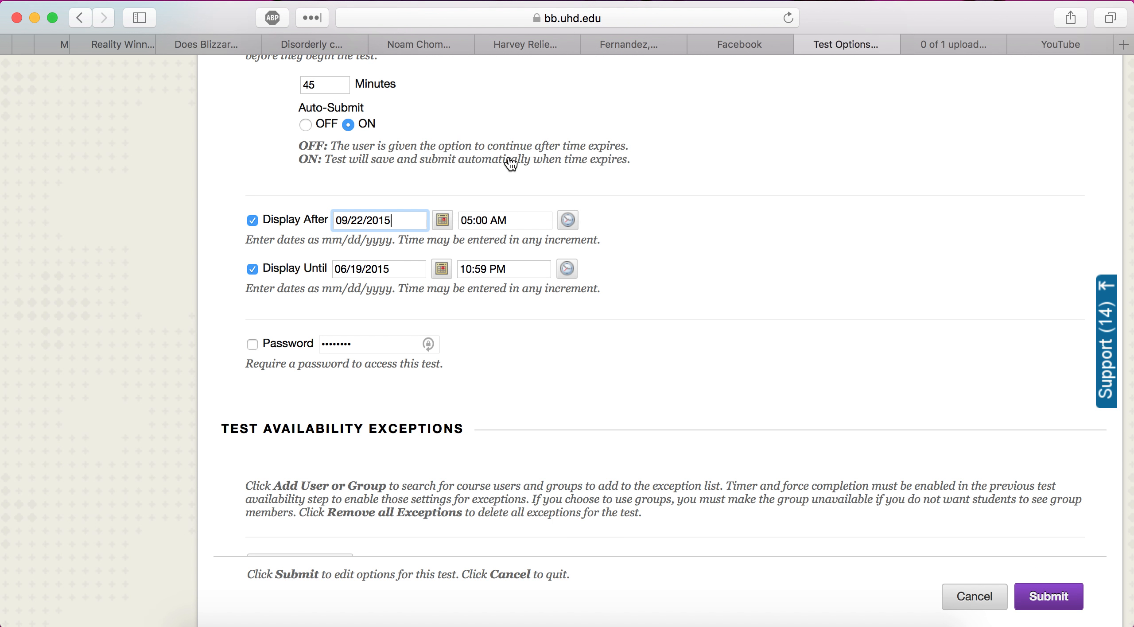
# Set the quiz's Display Until date to 09/27/2016.
pyautogui.click(441, 270)
pyautogui.click(589, 138)
pyautogui.click(589, 138)
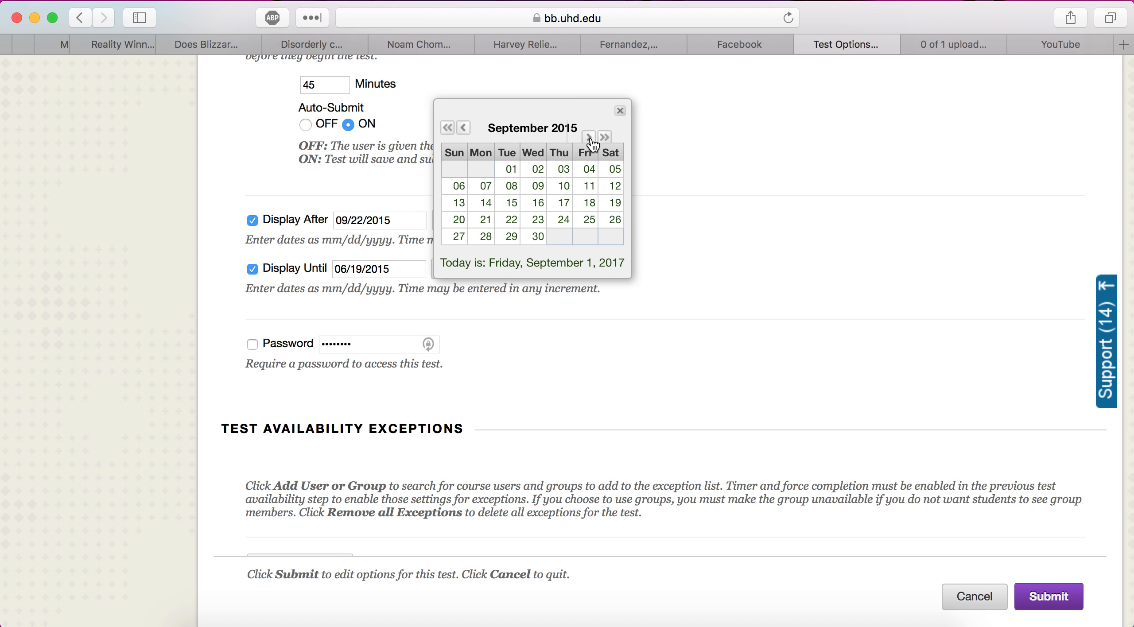
pyautogui.click(589, 138)
pyautogui.click(588, 138)
pyautogui.click(589, 139)
pyautogui.click(589, 138)
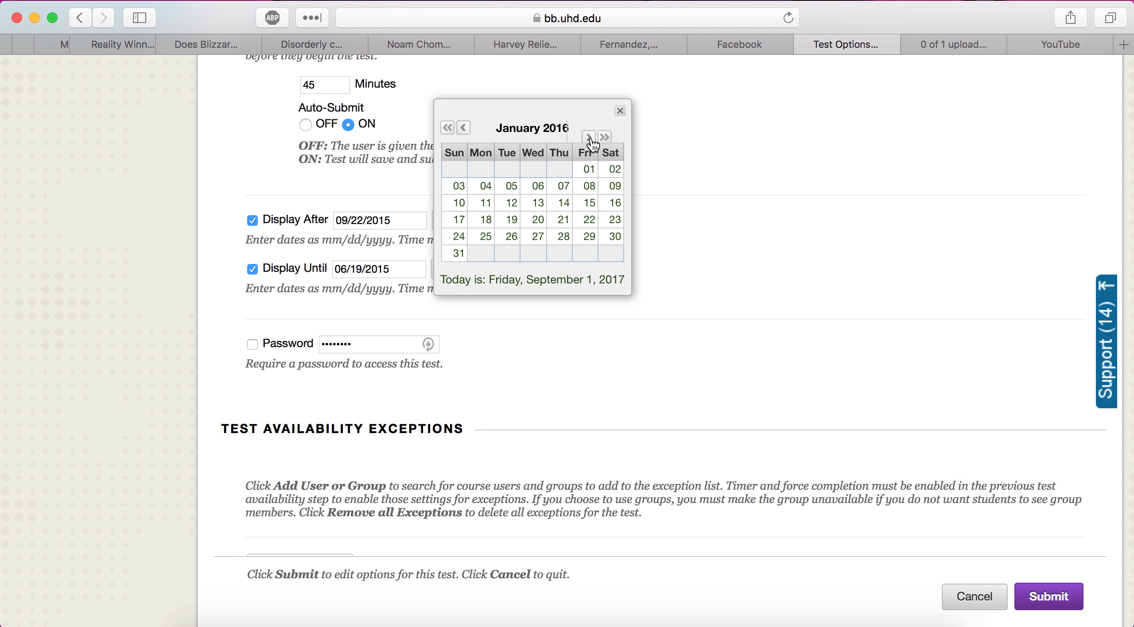
pyautogui.click(589, 137)
pyautogui.click(589, 138)
pyautogui.click(589, 138)
pyautogui.click(589, 138)
pyautogui.click(589, 137)
pyautogui.click(589, 137)
pyautogui.click(588, 138)
pyautogui.click(589, 137)
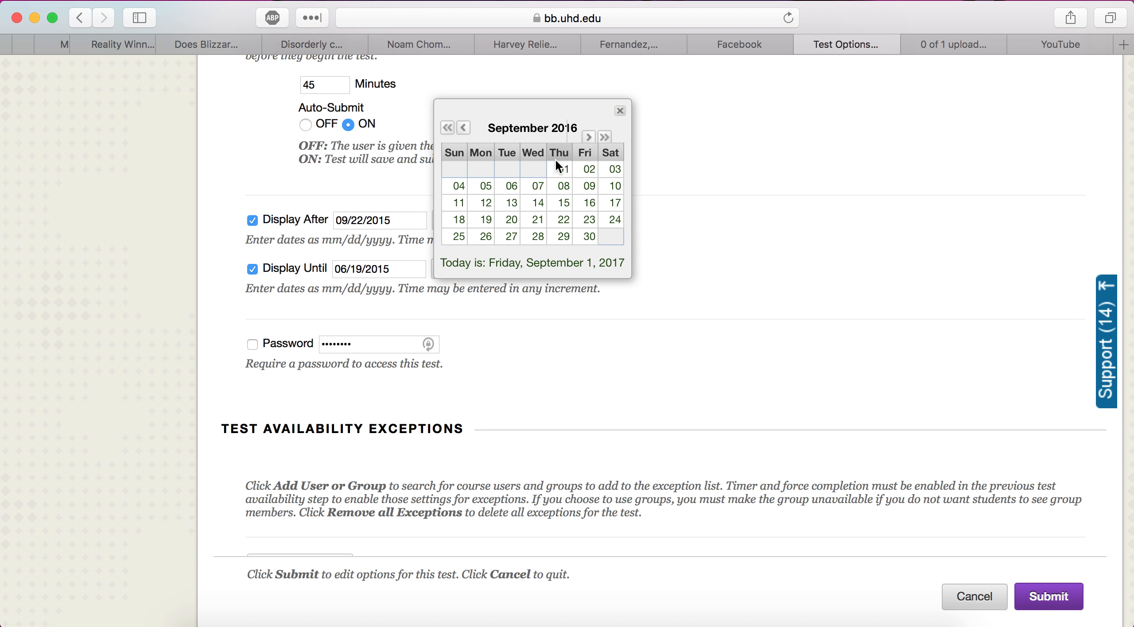
pyautogui.click(511, 236)
# Submit the edited Quiz 1 test options and check the quiz's availability in the Quizzes & Exams list.
pyautogui.scroll(-3, 735, 283)
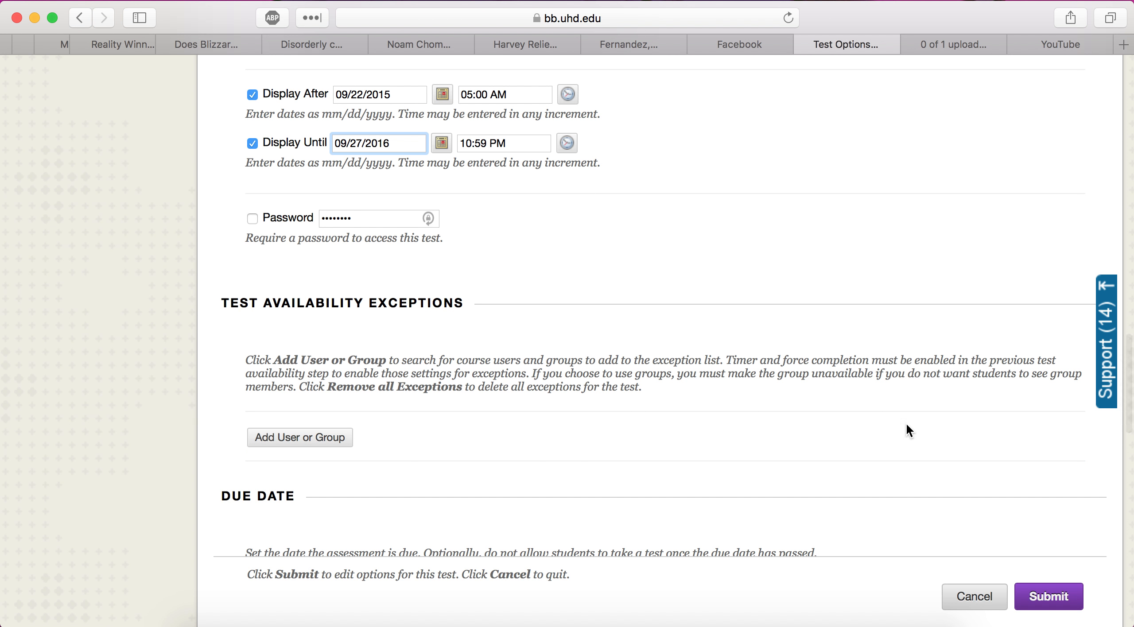
pyautogui.click(1049, 593)
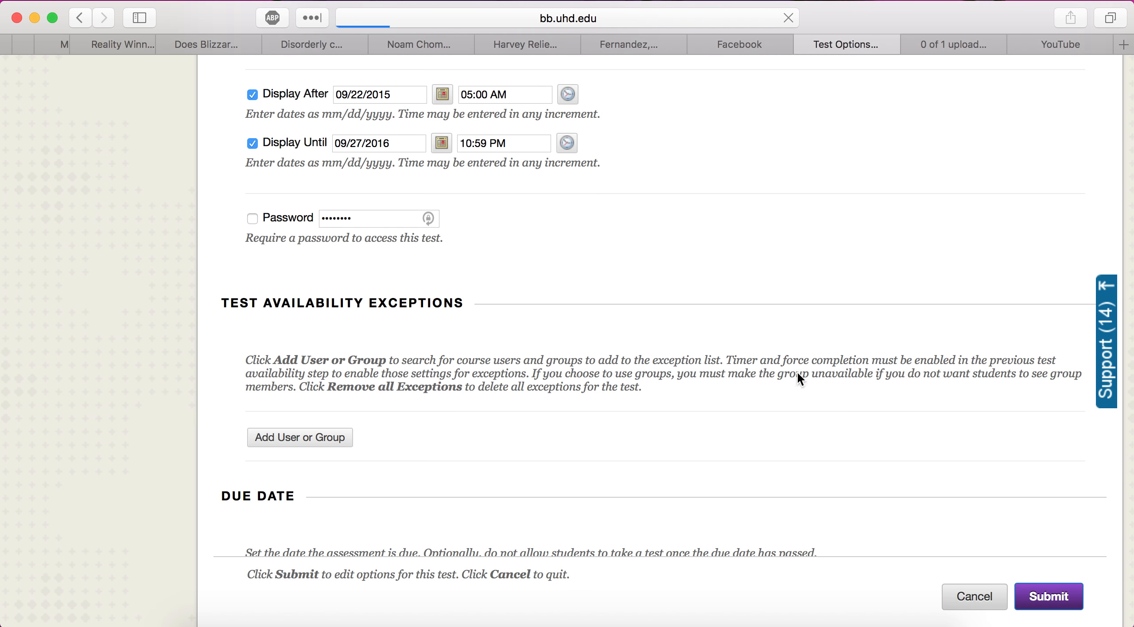
pyautogui.scroll(-5, 331, 278)
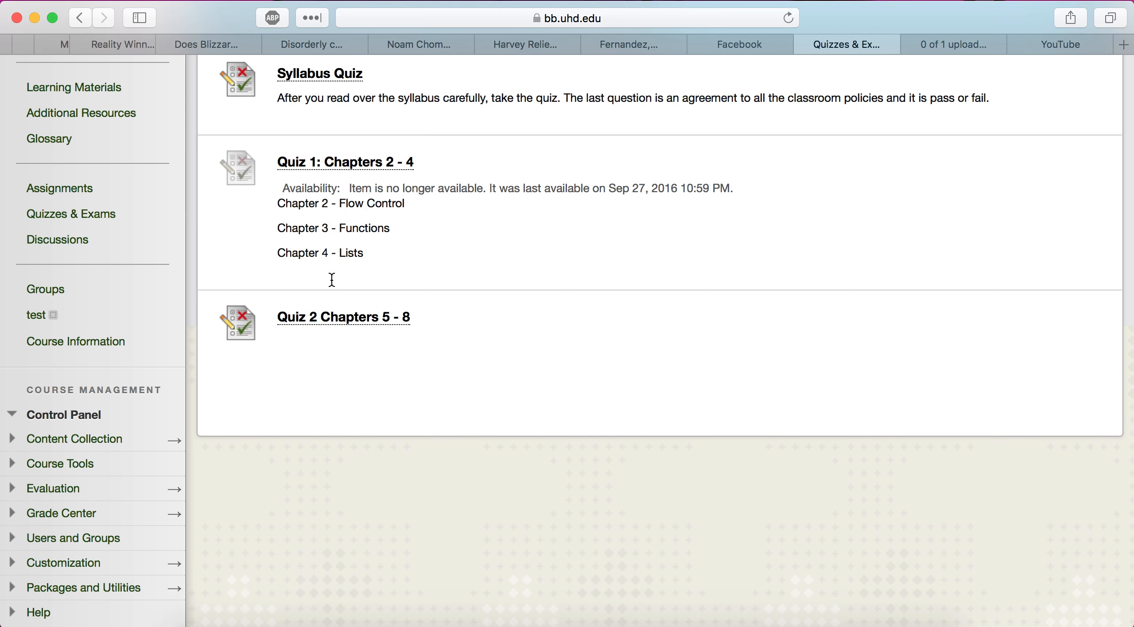